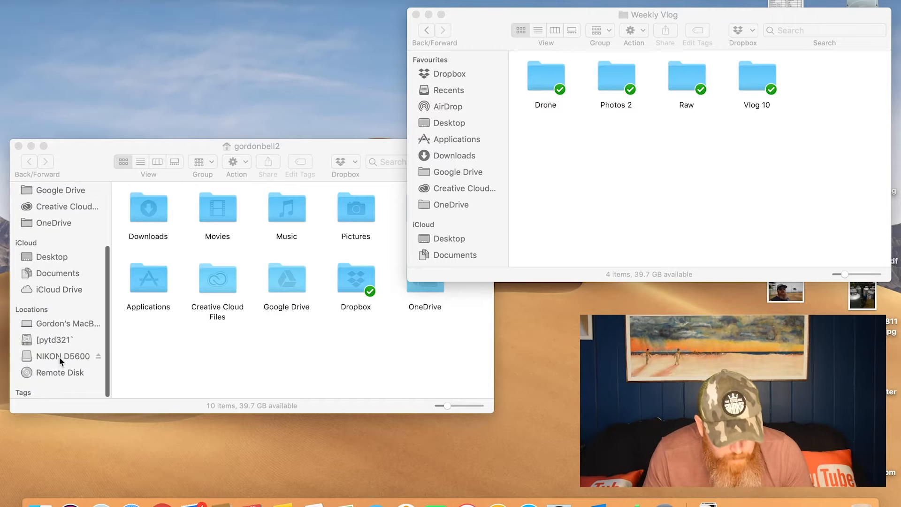
Open the 104D5600 photo folder inside DCIM on the NIKON D5600 card
click(59, 356)
click(60, 358)
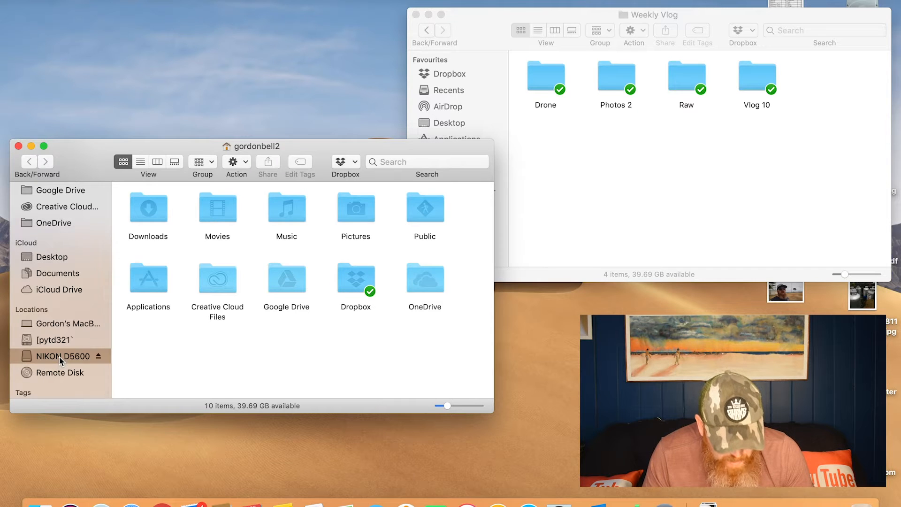
double_click(156, 212)
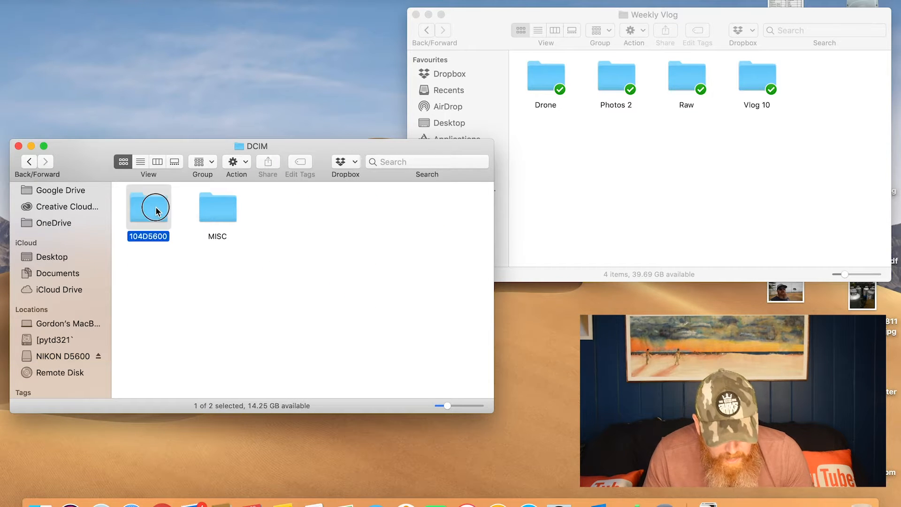
double_click(156, 211)
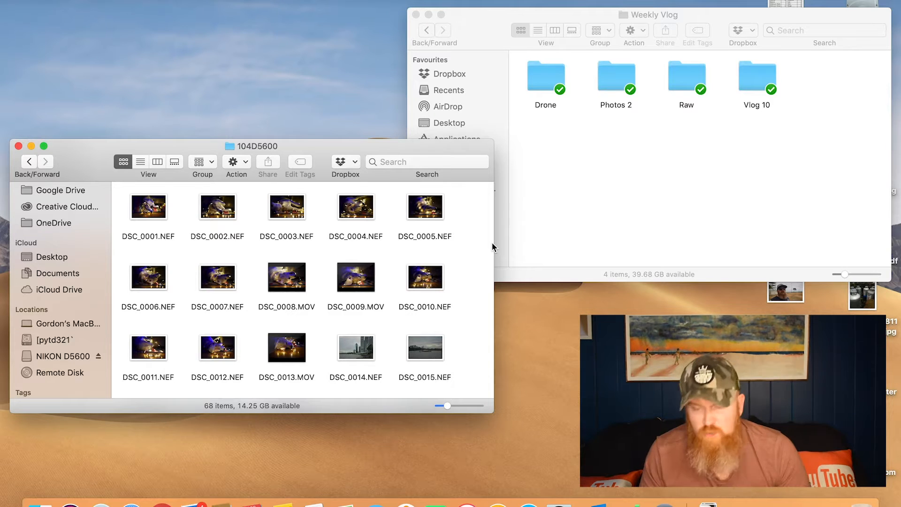
Create a new folder named "Vlog 11" in the Weekly Vlog folder
right_click(695, 163)
click(666, 156)
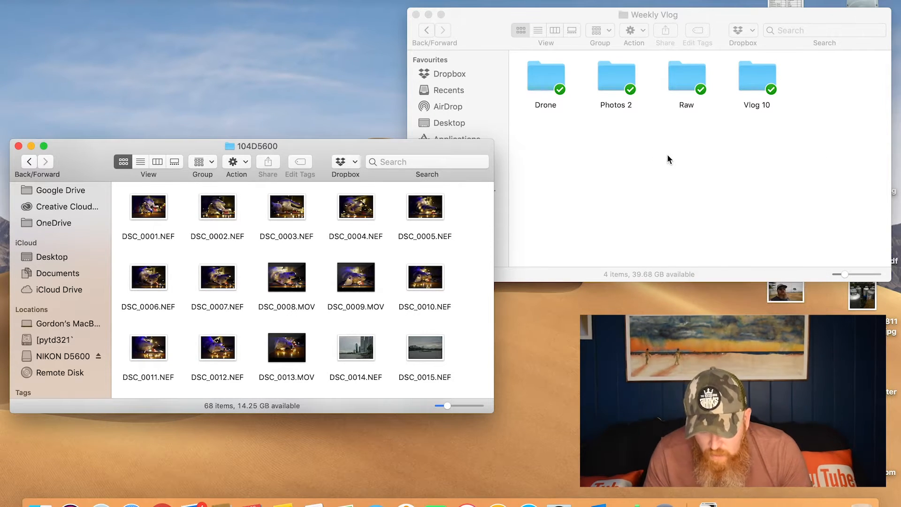
click(667, 156)
right_click(668, 157)
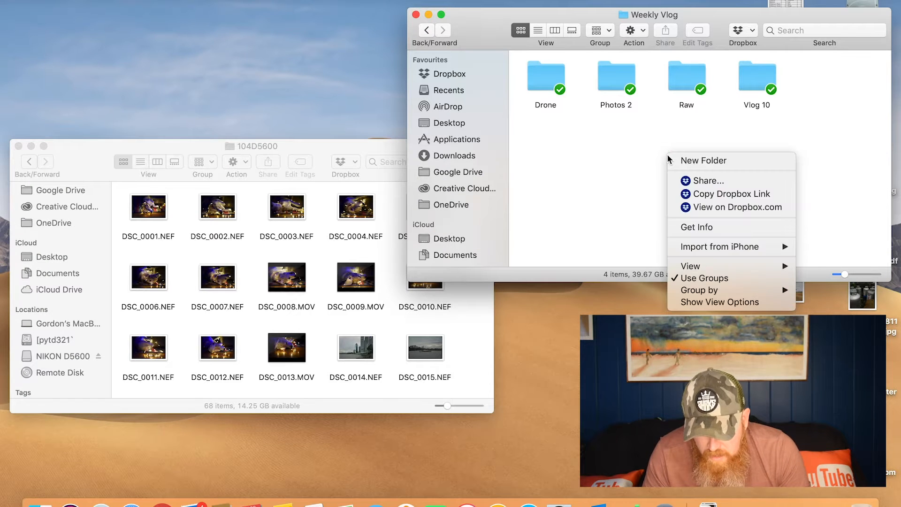
click(683, 161)
text(Vlog 11)
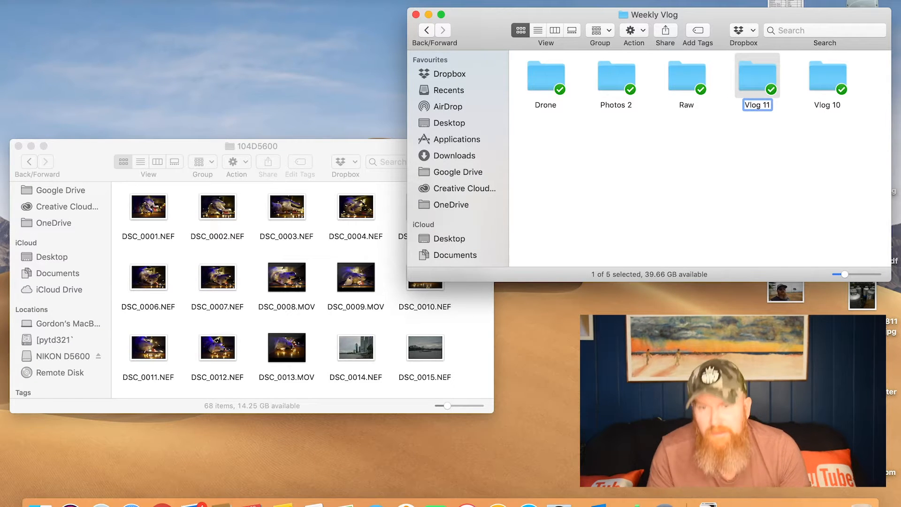
key(Return)
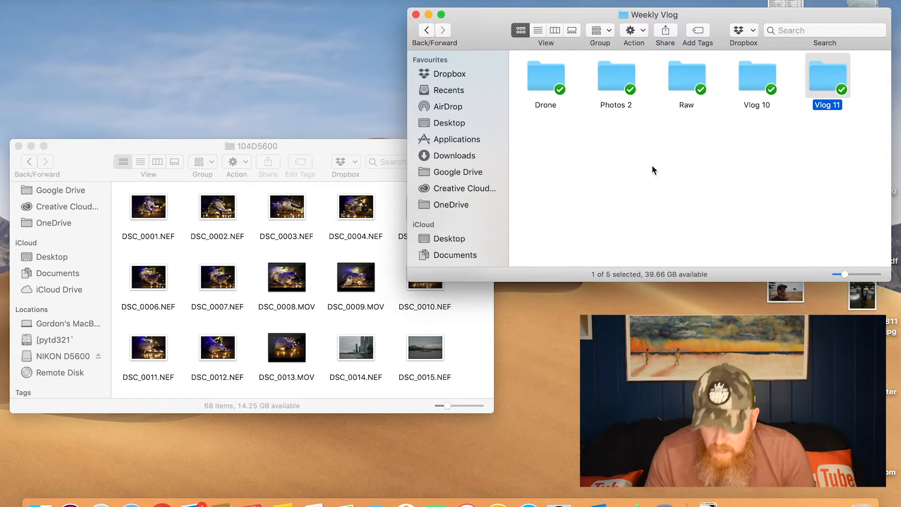
Create a folder named "All" inside the Vlog 11 folder
double_click(816, 78)
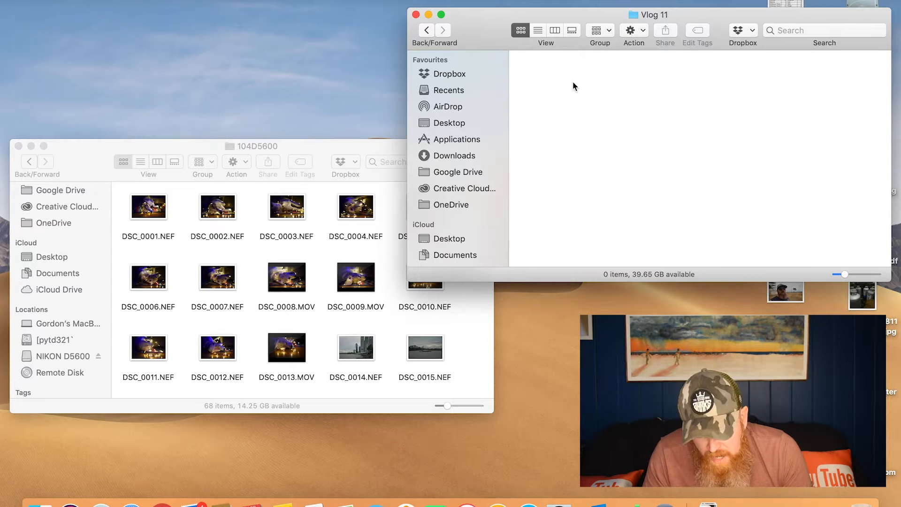
right_click(573, 83)
click(585, 86)
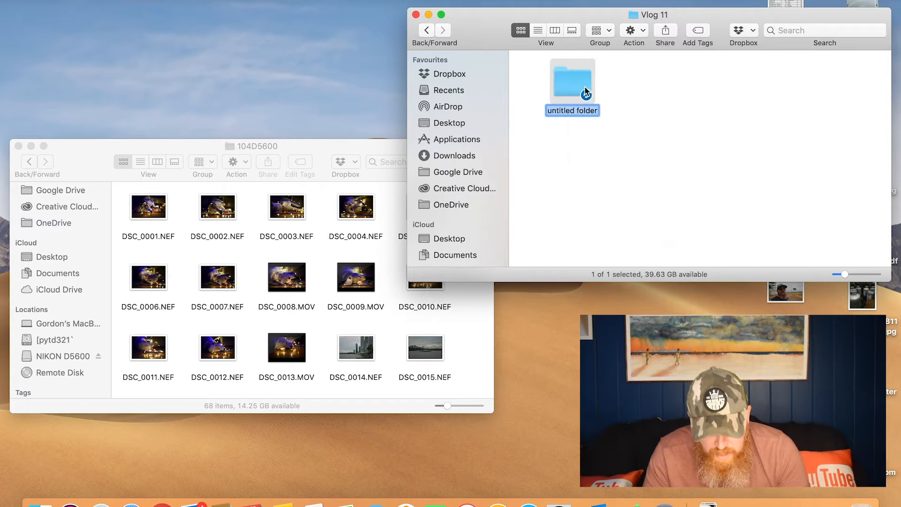
text(All)
key(Return)
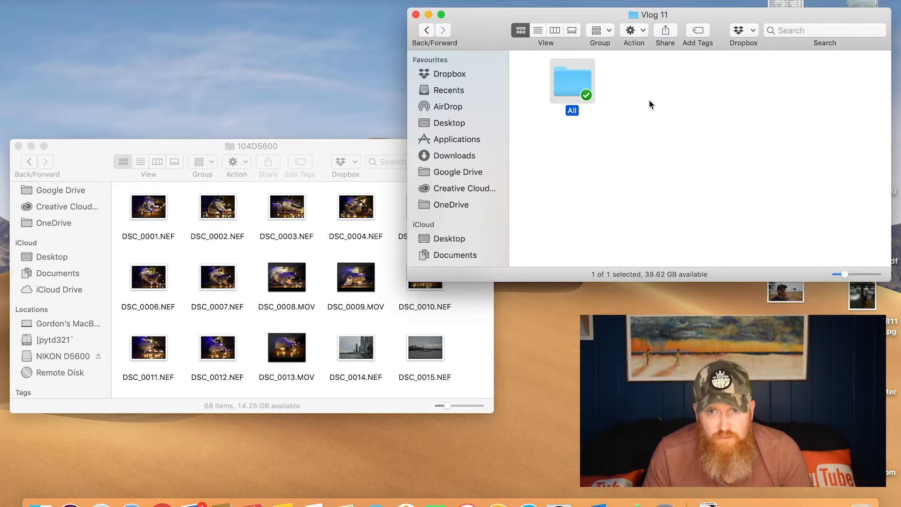
Copy all the files from the camera's 104D5600 folder into the All folder
click(192, 202)
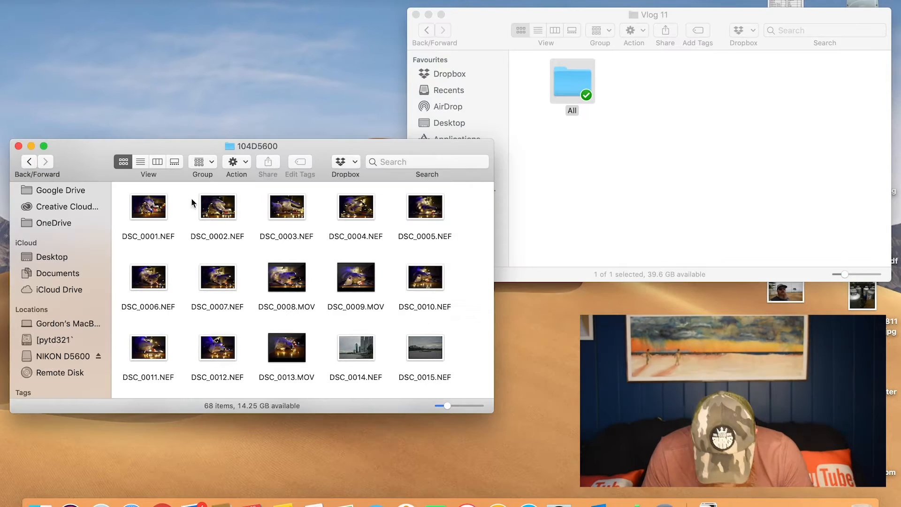
double_click(561, 86)
drag(119, 189, 472, 398)
drag(268, 289, 624, 211)
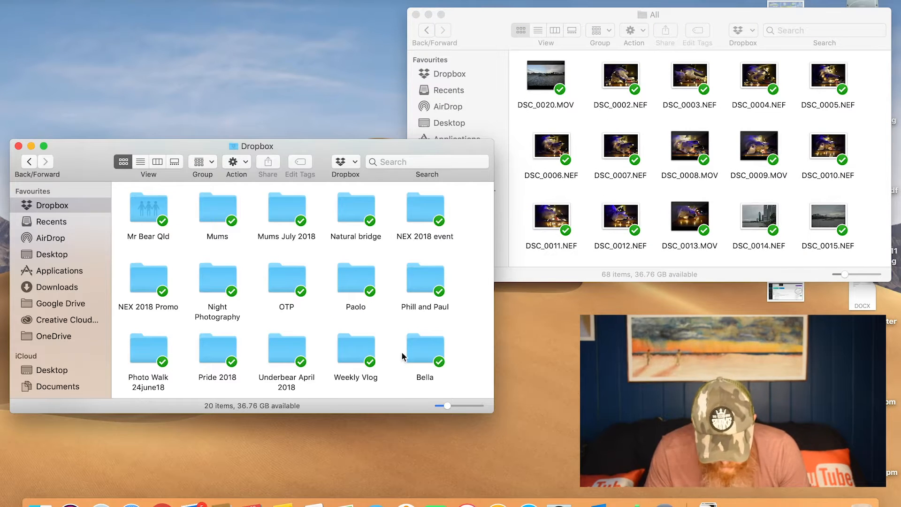
In the other window, go to Dropbox > Weekly Vlog > Vlog 11 and create two folders named "Raw" and "Mov"
double_click(347, 355)
double_click(430, 209)
click(150, 211)
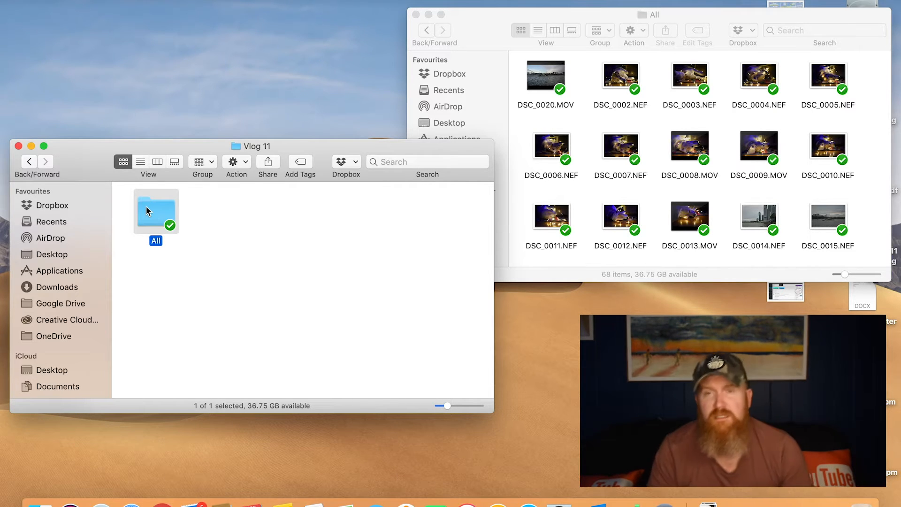
double_click(147, 209)
click(30, 162)
right_click(223, 210)
click(260, 219)
text(Raw)
key(Return)
key(shift+cmd+n)
text(Mov)
key(Return)
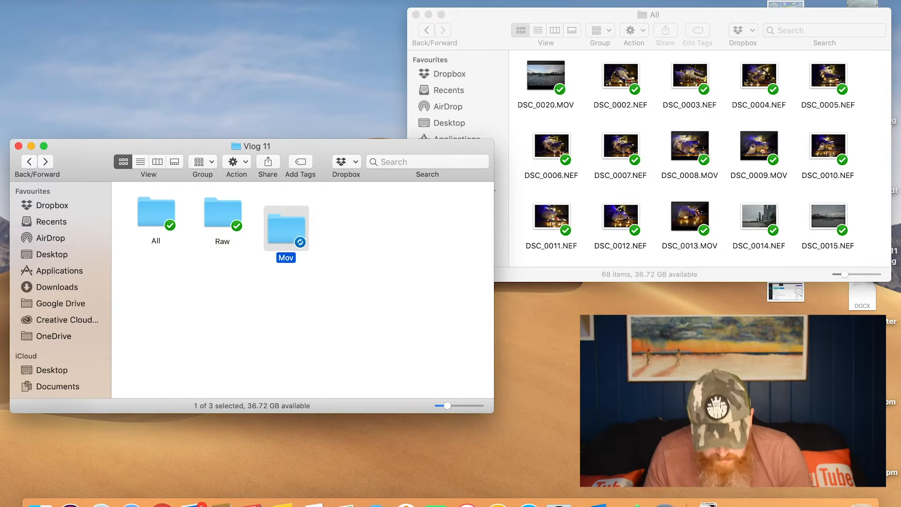
Move the NEF photos from the All folder into the Raw folder
right_click(351, 277)
click(505, 424)
click(524, 436)
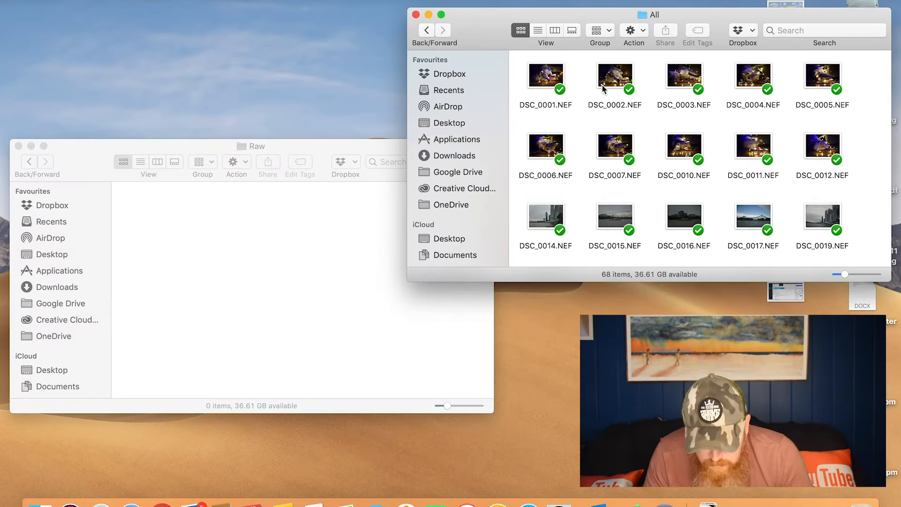
scroll(517, 137, down, 5)
drag(525, 97, 843, 55)
drag(558, 125, 215, 285)
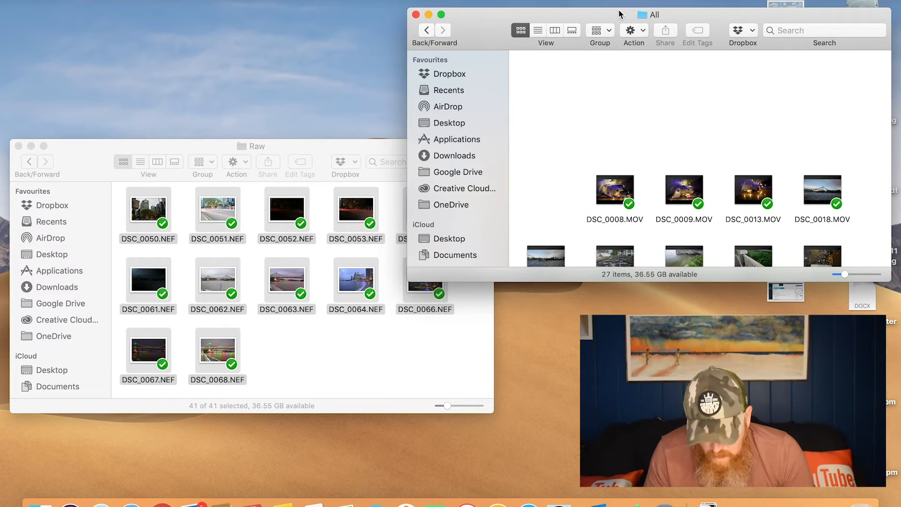
Move the MOV video clips from the All folder into the Mov folder of Vlog 11
click(29, 161)
double_click(218, 207)
drag(531, 67, 871, 261)
super+click(616, 77)
super+click(698, 86)
super+click(754, 77)
drag(684, 151, 274, 240)
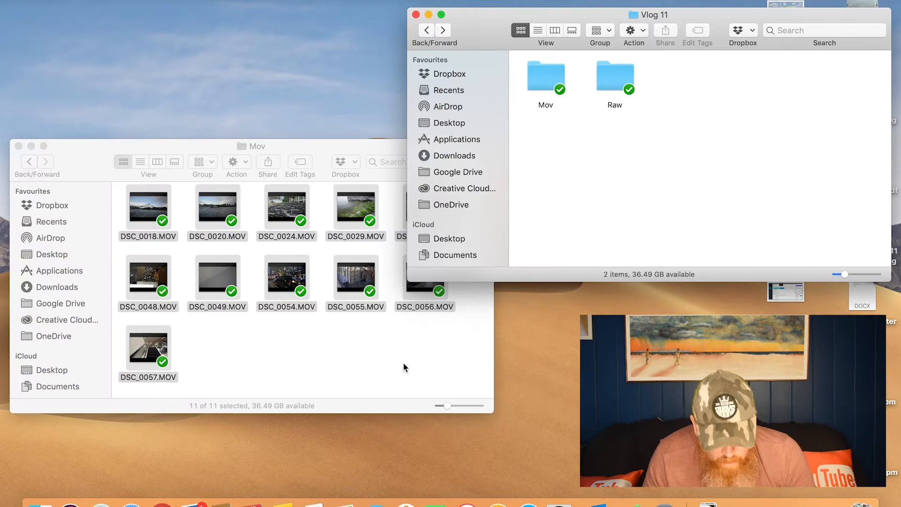
click(332, 361)
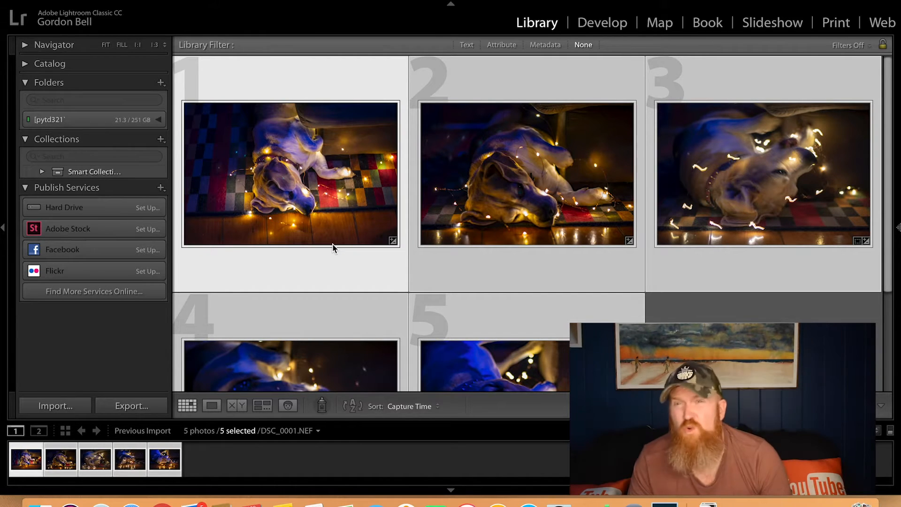
In Lightroom Classic, deselect the photos and create a new catalog named "Xmas photo walk" in the Dropbox folder
key(super+d)
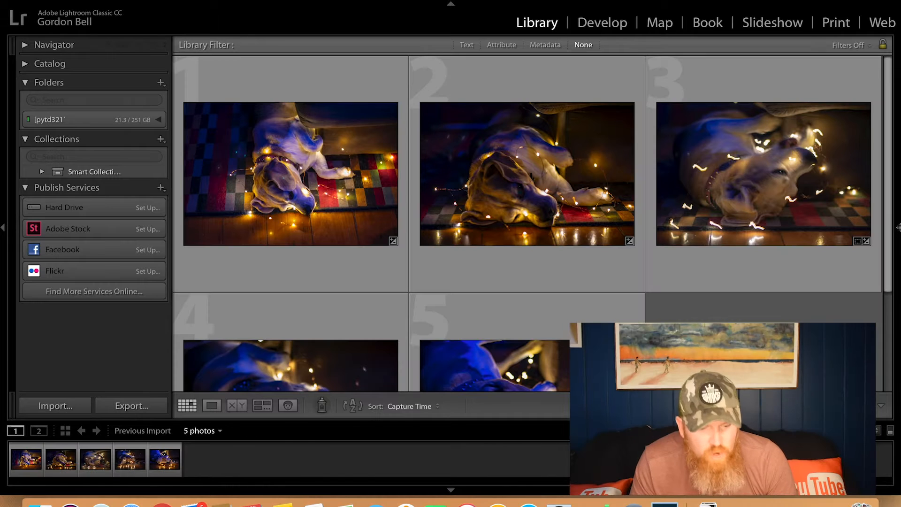
click(107, 1)
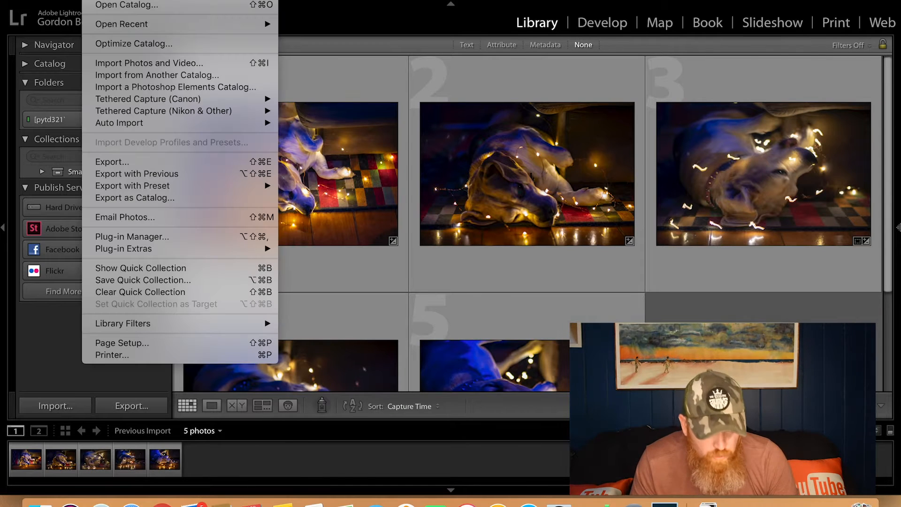
click(107, 2)
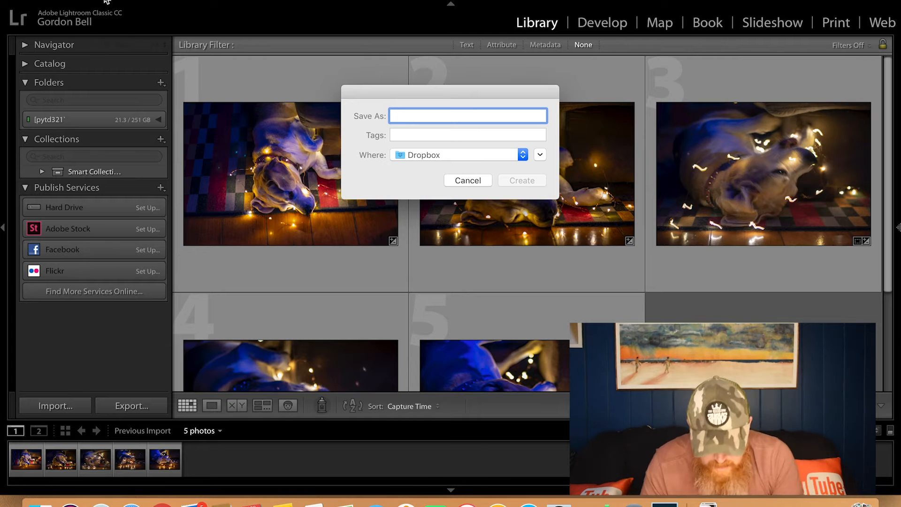
text(Xmas)
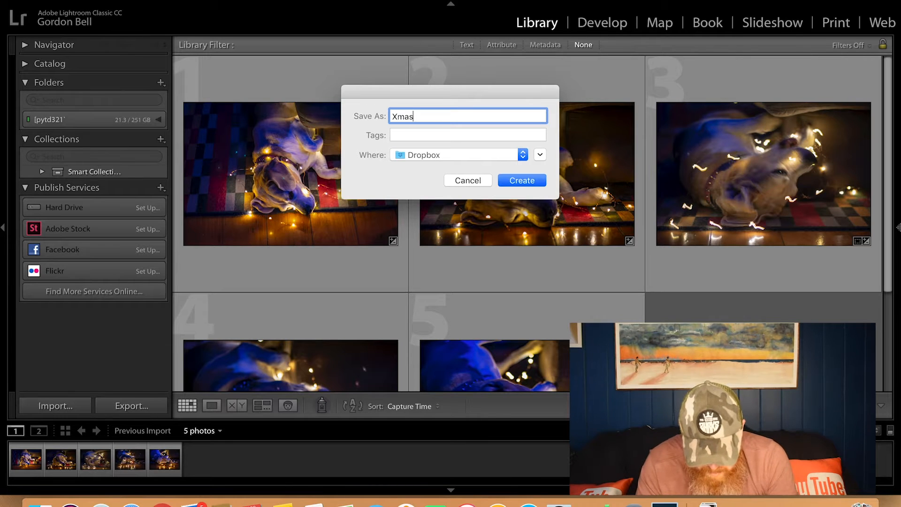
text( photo walk)
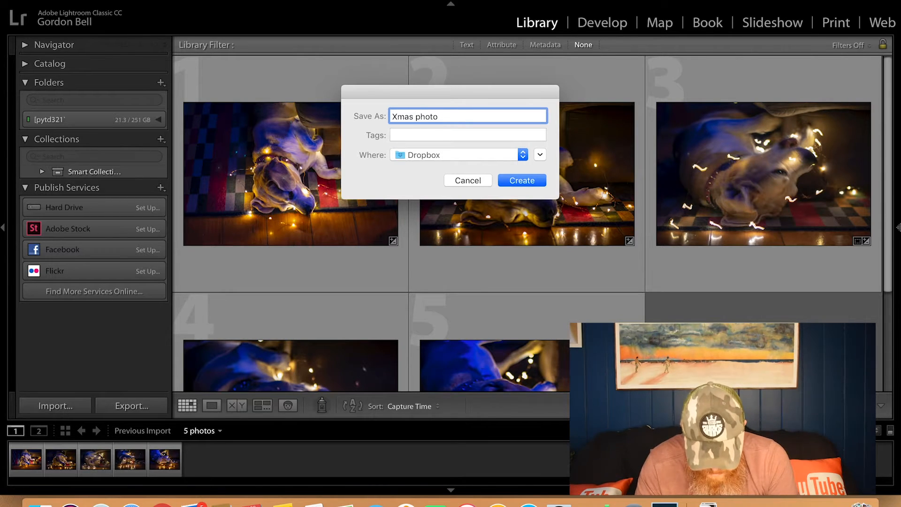
key(Return)
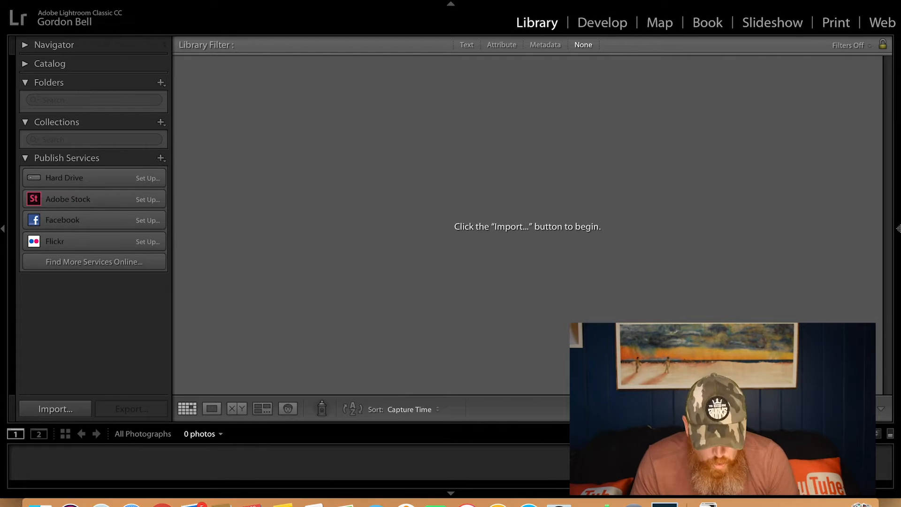
Import all photos from the Vlog 11 > Raw folder into the catalog, adding them without moving
click(50, 417)
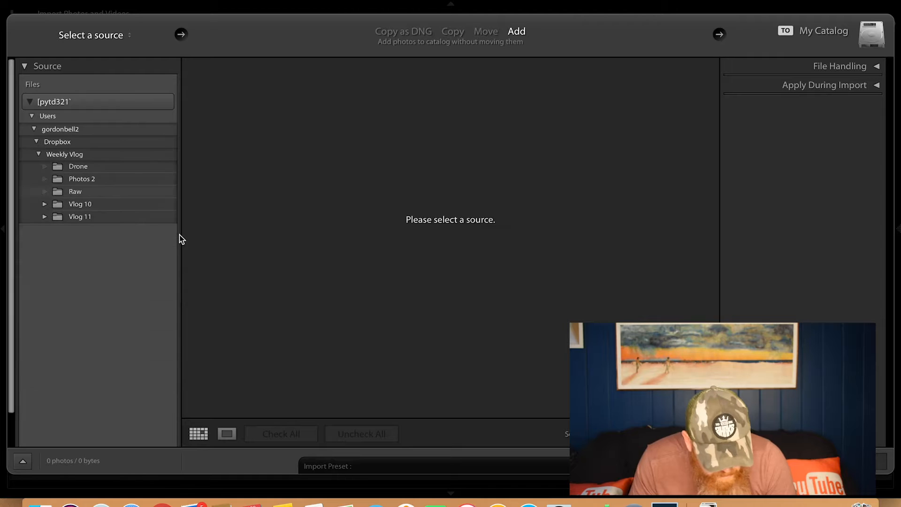
click(47, 218)
click(70, 243)
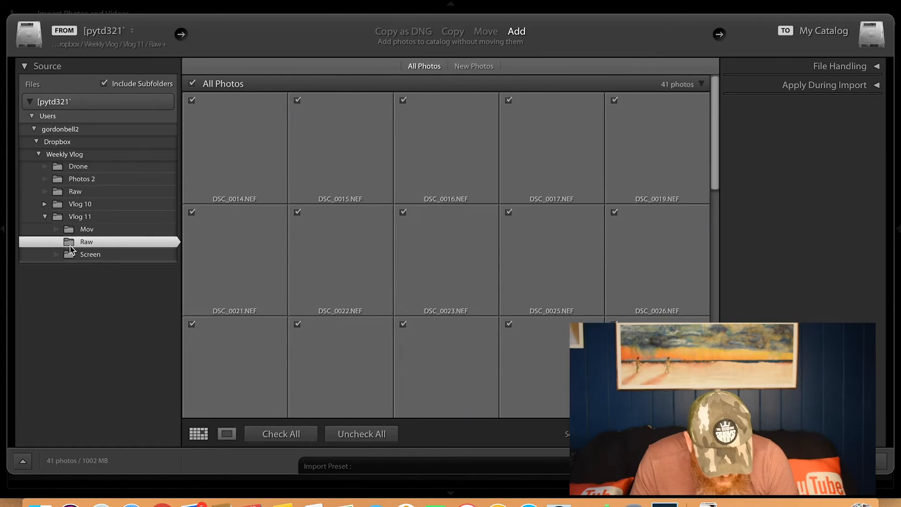
click(862, 462)
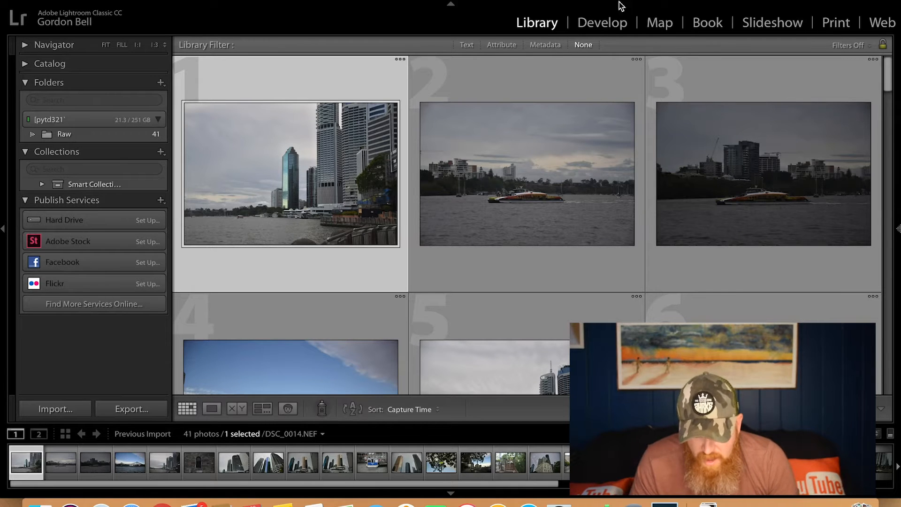
Switch to the Develop module and filter the filmstrip with the Rated preset for one star and higher
click(601, 27)
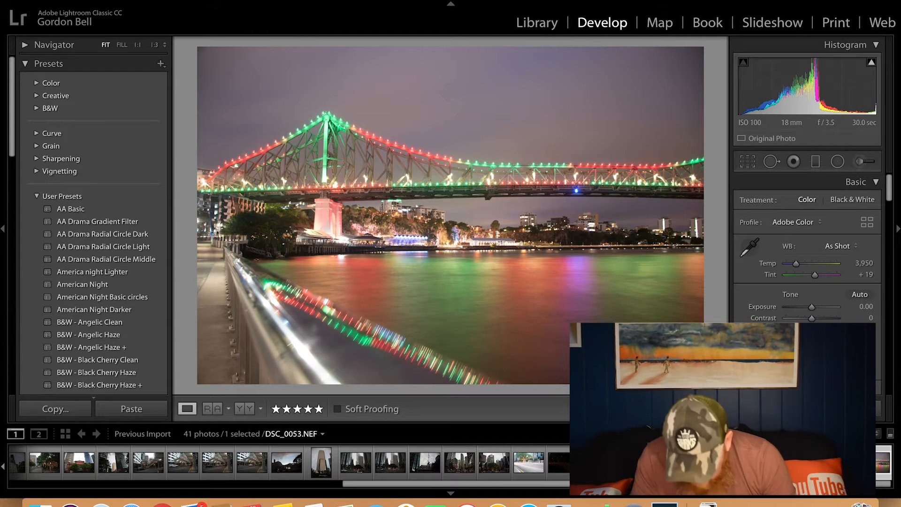
click(878, 432)
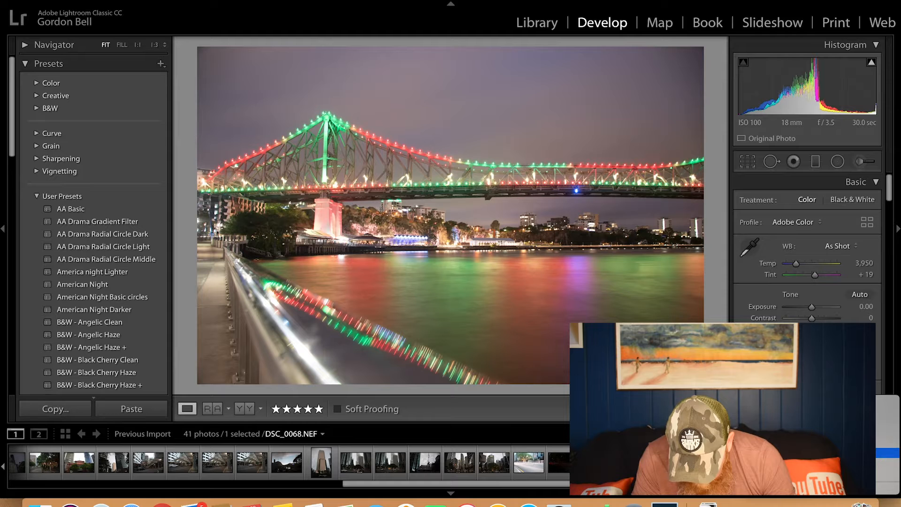
click(887, 452)
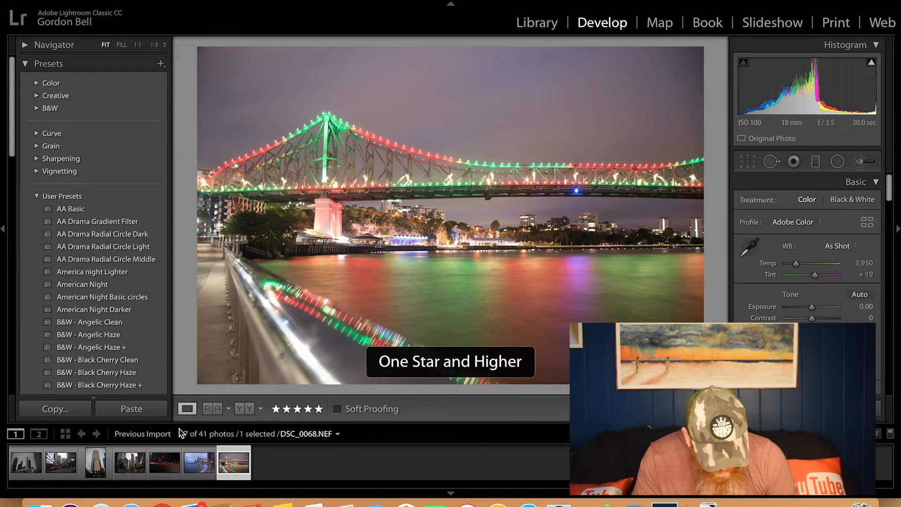
Auto-straighten DSC_0025.NEF with the Crop Overlay tool, apply the crop and dismiss the calendar notification
click(26, 464)
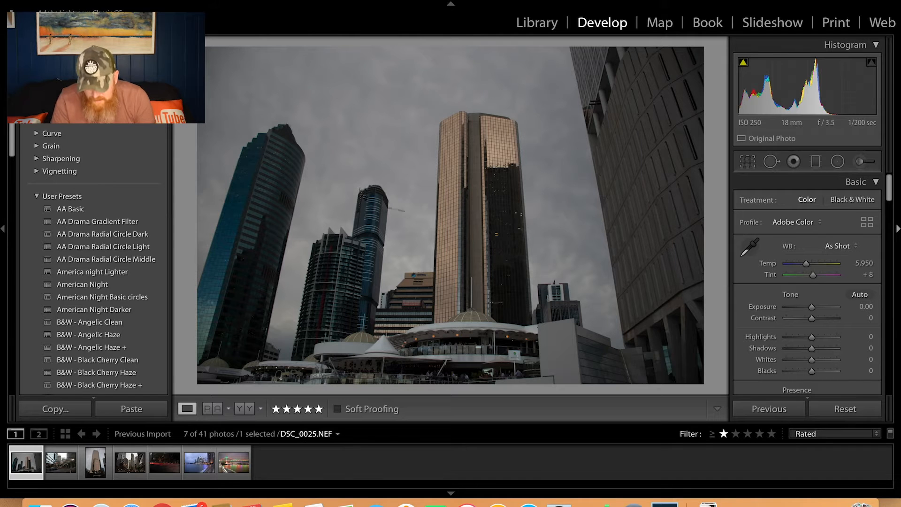
click(746, 162)
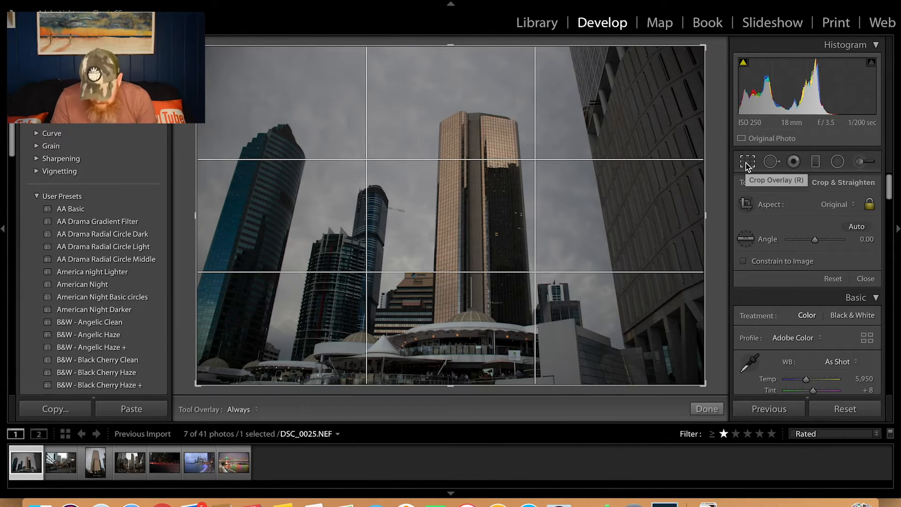
click(853, 228)
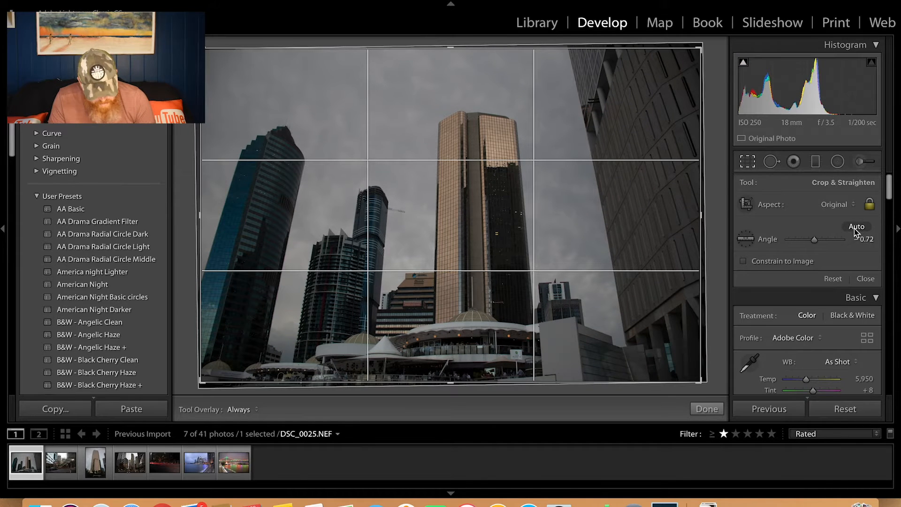
click(705, 410)
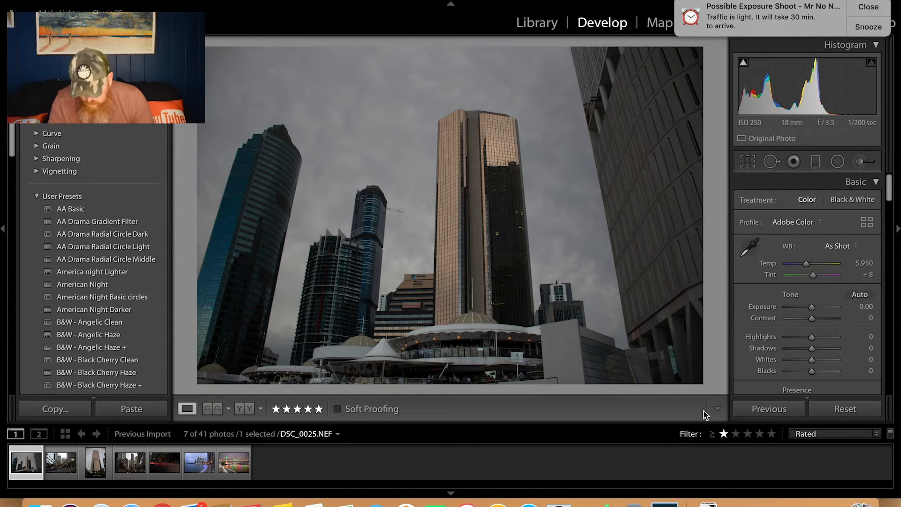
click(869, 7)
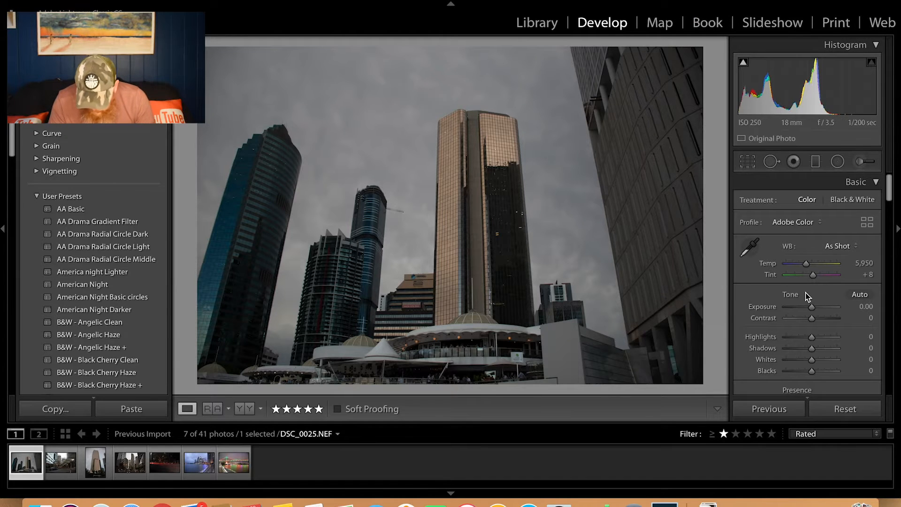
Apply auto tone to DSC_0025.NEF, and set Exposure to +0.30, Contrast to +49 and Clarity to +26
click(856, 296)
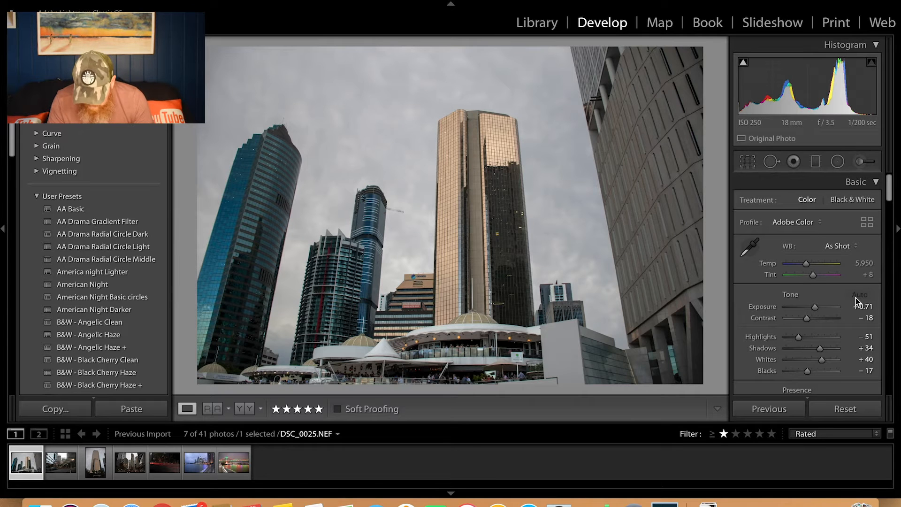
drag(815, 306, 821, 347)
scroll(799, 333, down, 2)
scroll(799, 332, down, 1)
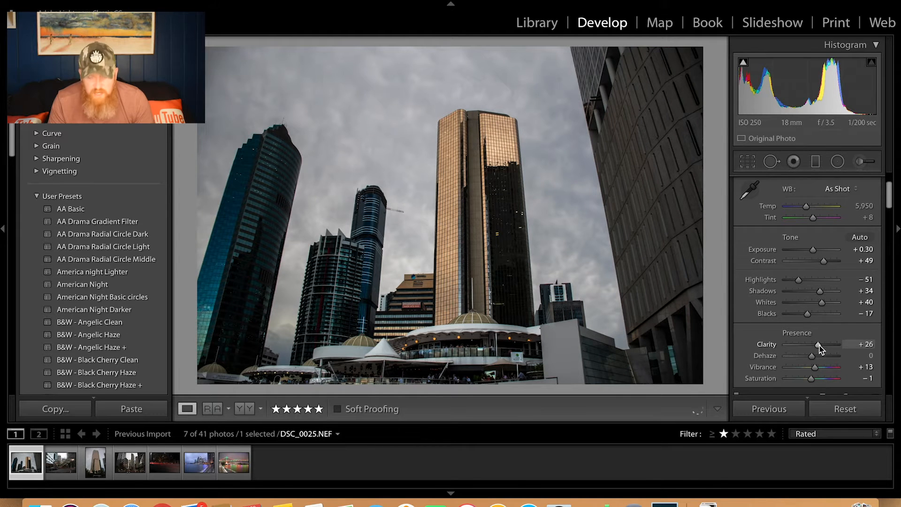
Set DSC_0025.NEF's Dehaze to +49, Vibrance to +29 and Saturation to +12, and check the towers up close
drag(816, 358, 827, 357)
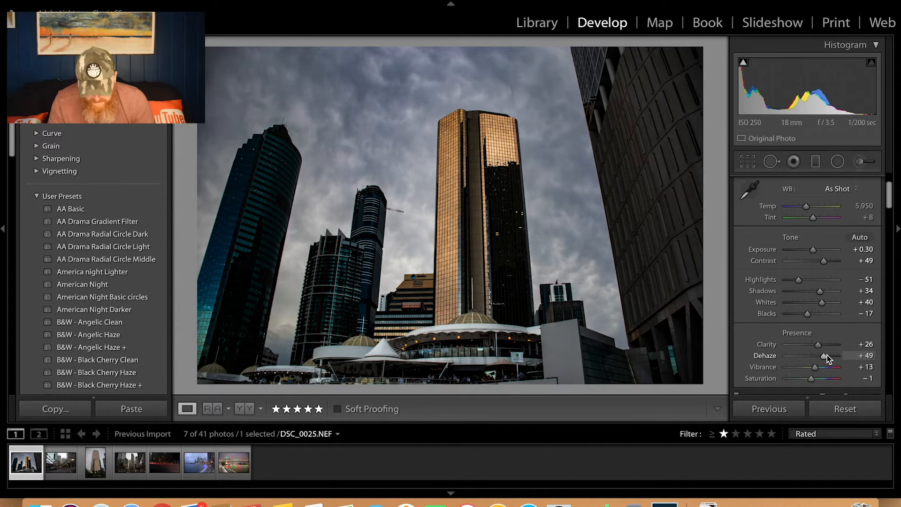
drag(817, 370, 816, 382)
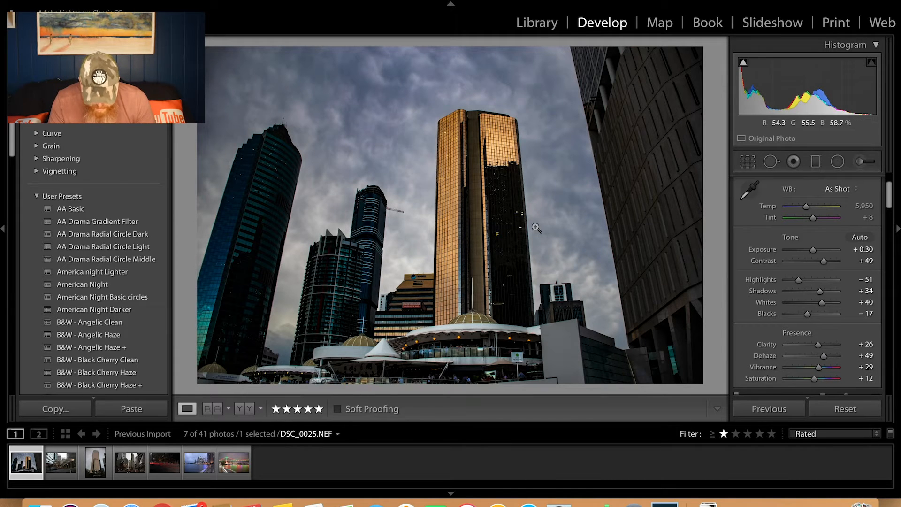
click(482, 195)
click(480, 194)
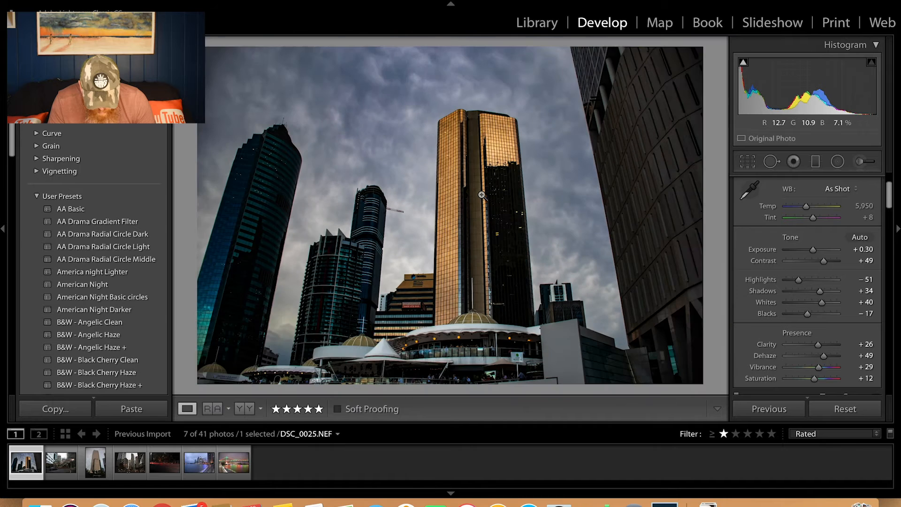
click(264, 220)
click(263, 220)
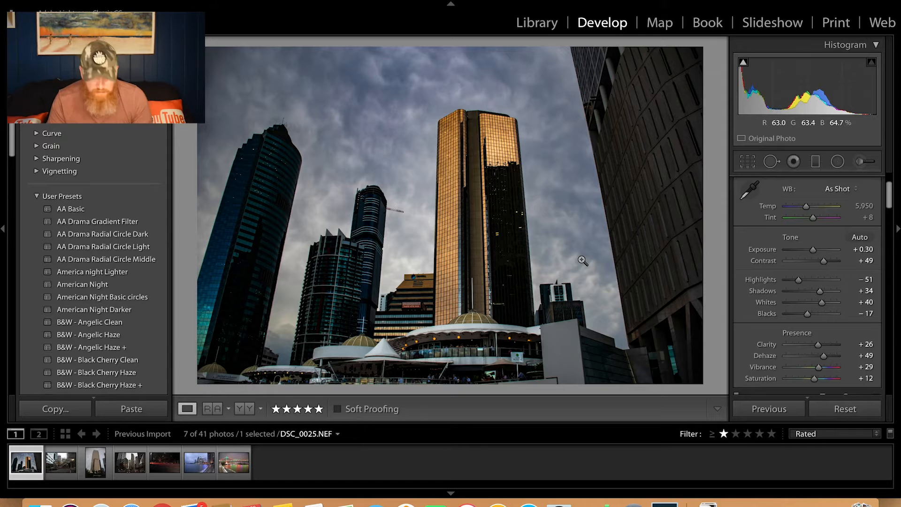
Open DSC_0038.NEF, auto-straighten it with the Crop Overlay tool and apply the crop
click(65, 464)
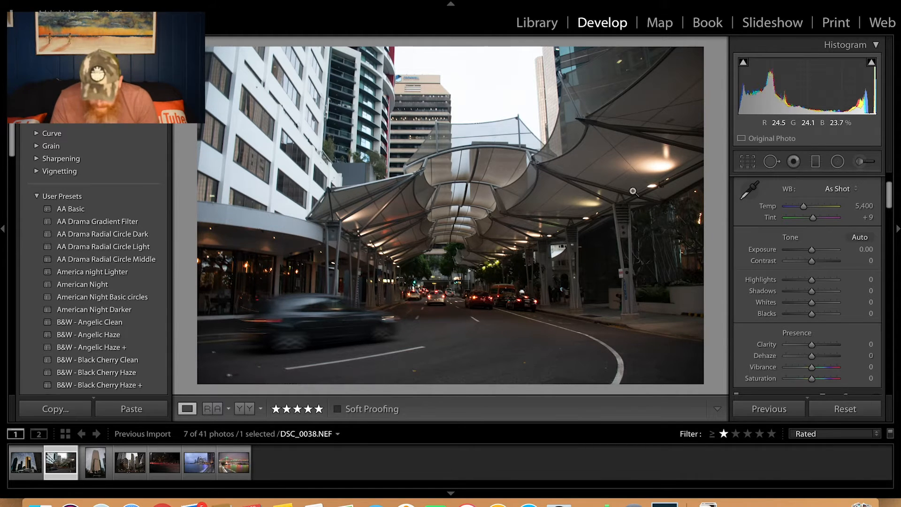
click(748, 161)
click(708, 409)
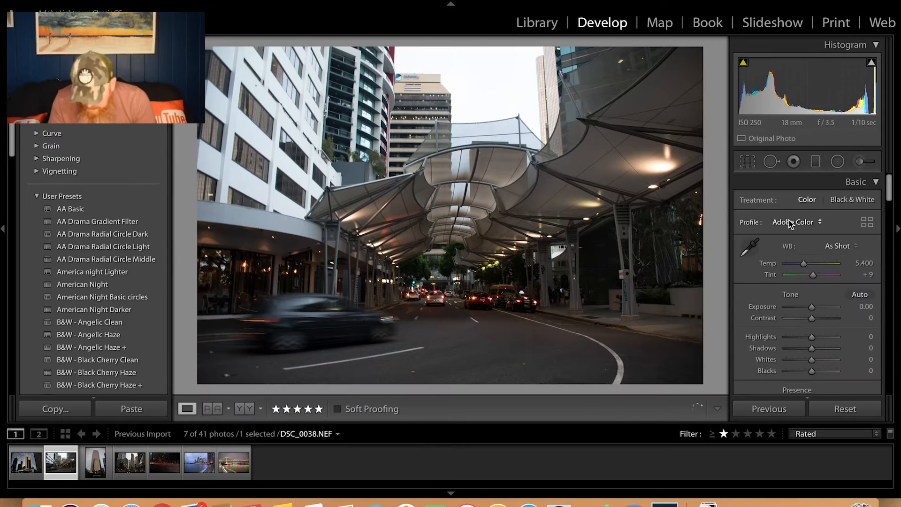
Auto-tone DSC_0038.NEF, and set Exposure −0.07, Contrast +20, Clarity +29, Dehaze +30, Vibrance +26 and Saturation +20, checking the street detail
click(859, 295)
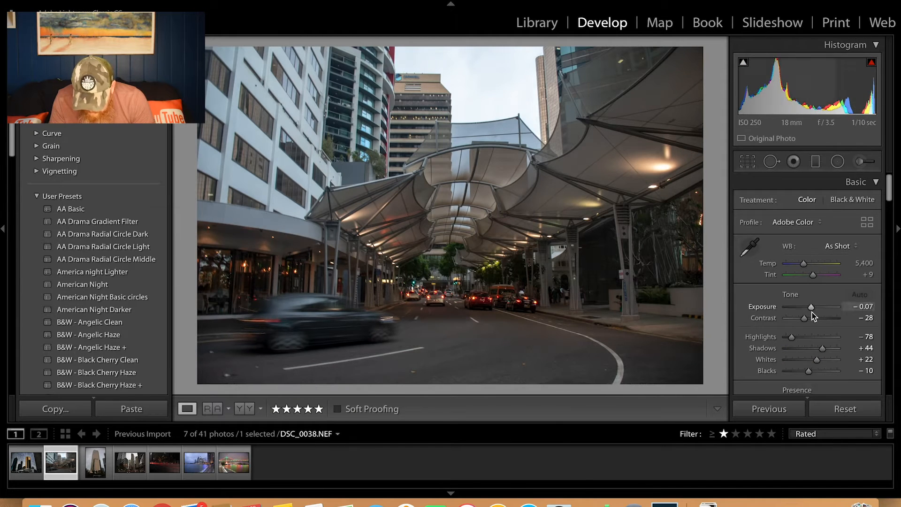
drag(814, 317, 817, 365)
scroll(807, 345, down, 2)
click(454, 247)
click(454, 248)
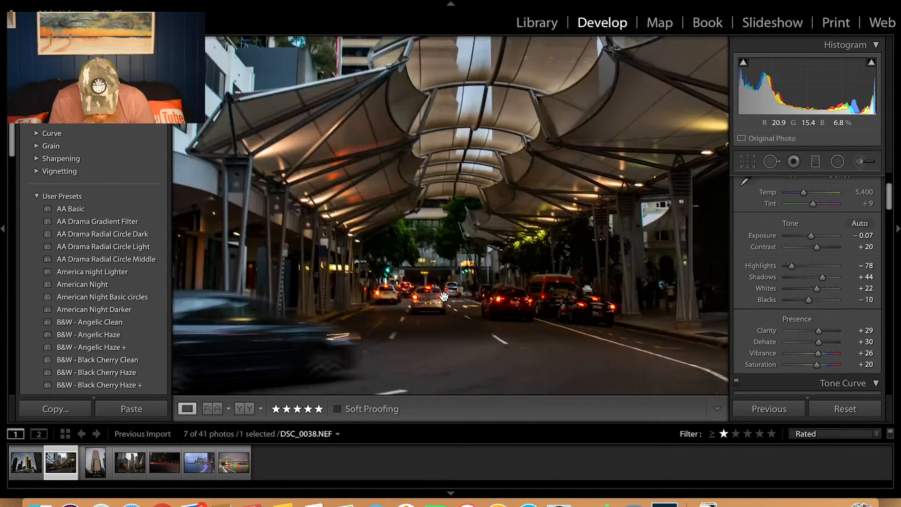
click(362, 307)
click(362, 306)
Raise the Darks region of DSC_0038.NEF's tone curve slightly to lift the darker tones
scroll(780, 310, down, 5)
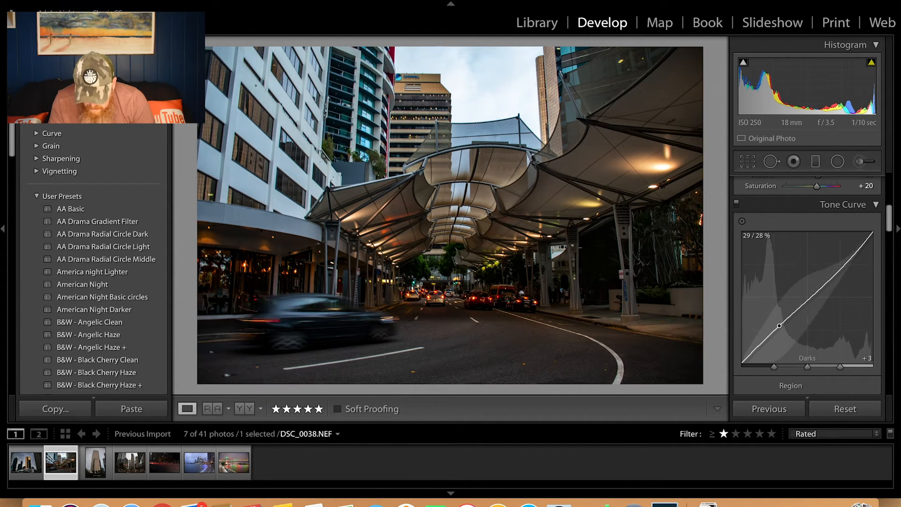
drag(779, 326, 779, 320)
scroll(830, 286, down, 4)
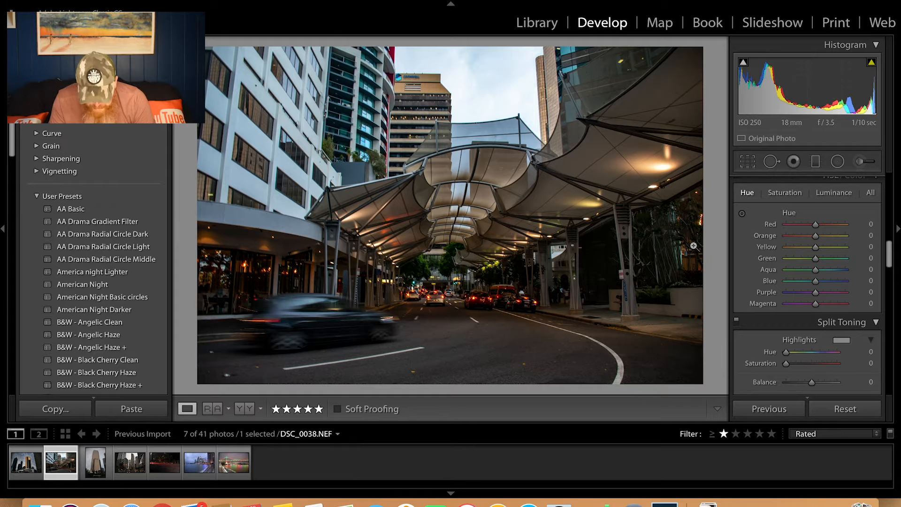
Open DSC_0043.NEF, auto-straighten it, crop slightly tighter at the original aspect, reposition the tower within the frame and apply the crop
click(97, 469)
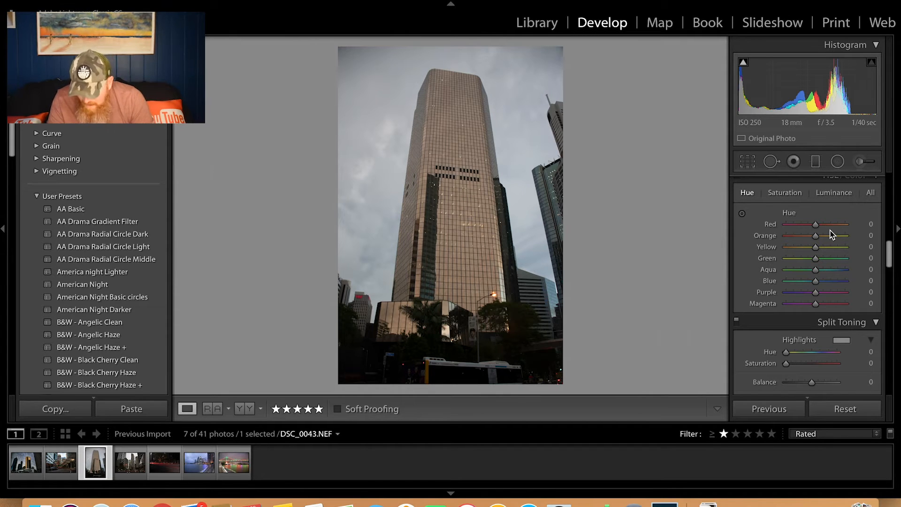
click(748, 162)
click(855, 226)
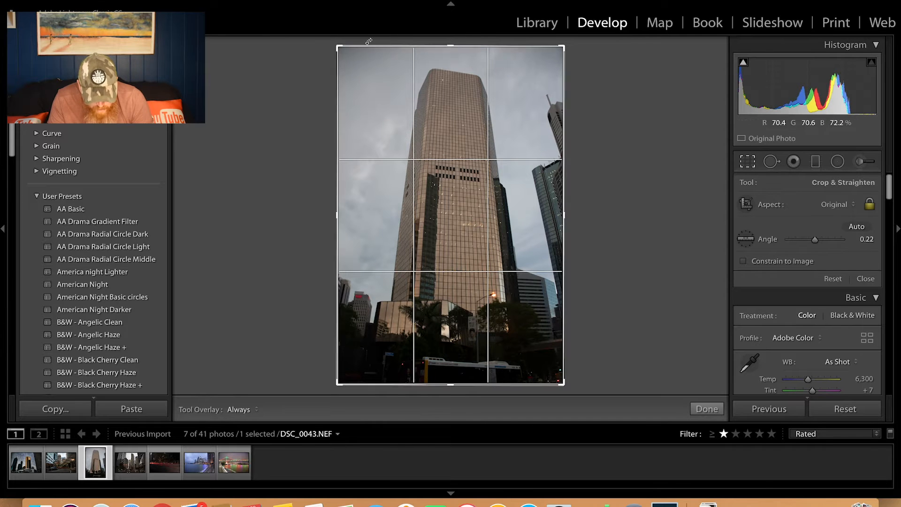
drag(338, 46, 345, 52)
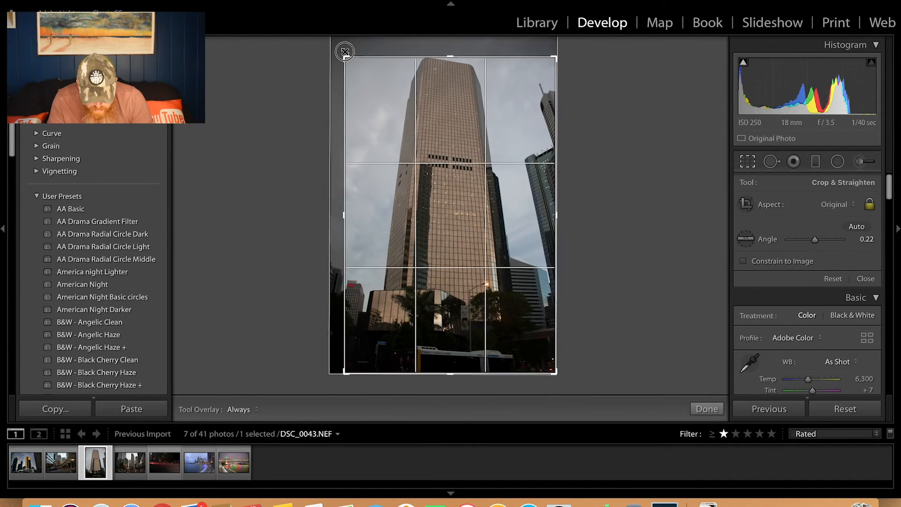
drag(382, 94, 388, 109)
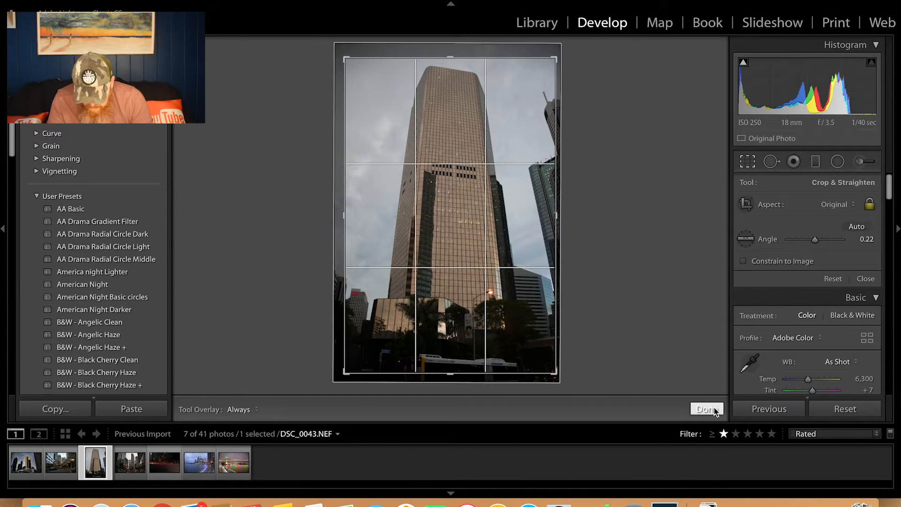
click(708, 410)
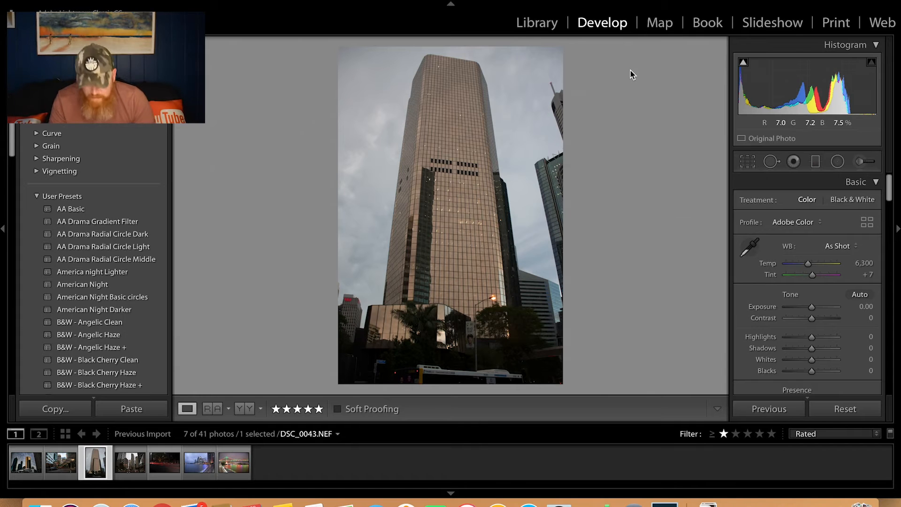
Auto-tone DSC_0043.NEF, and set Exposure +0.10, Contrast +38, Clarity +58, Dehaze +30, Vibrance +41 and Saturation +33
click(860, 295)
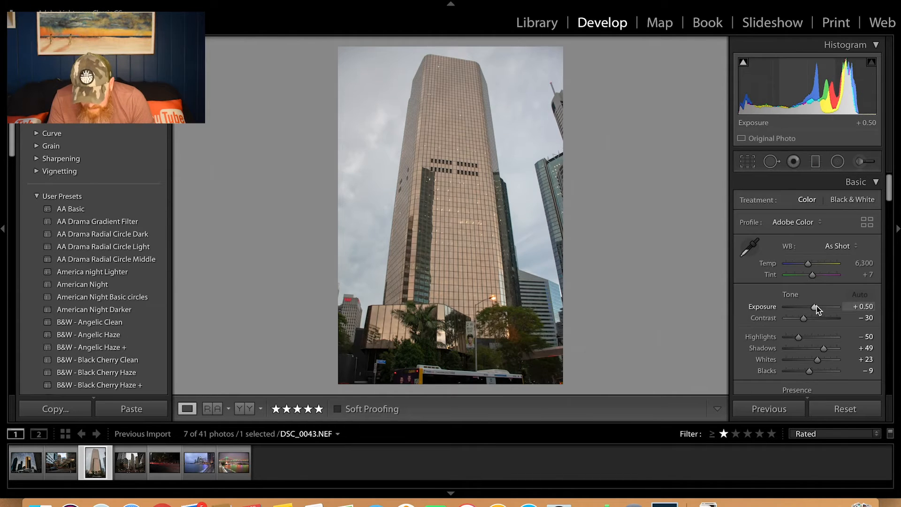
drag(808, 318, 824, 357)
scroll(816, 328, down, 1)
scroll(818, 332, down, 1)
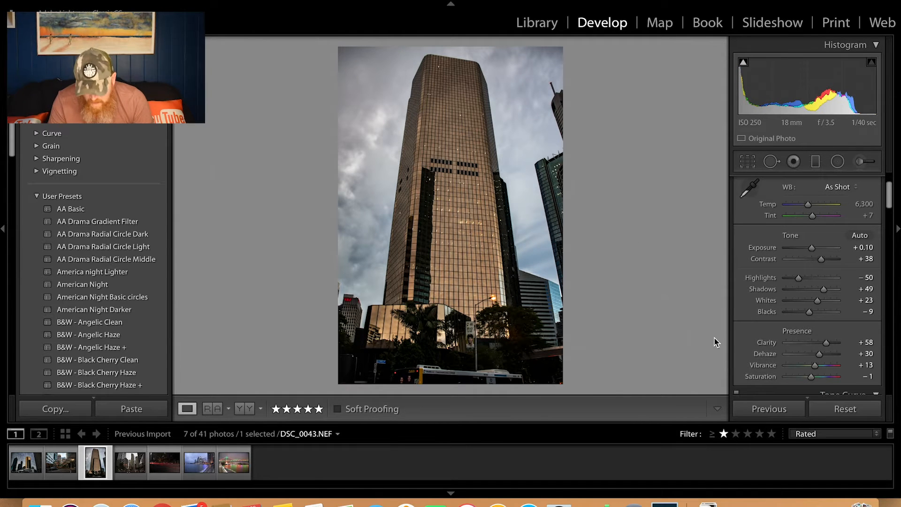
drag(815, 365, 821, 378)
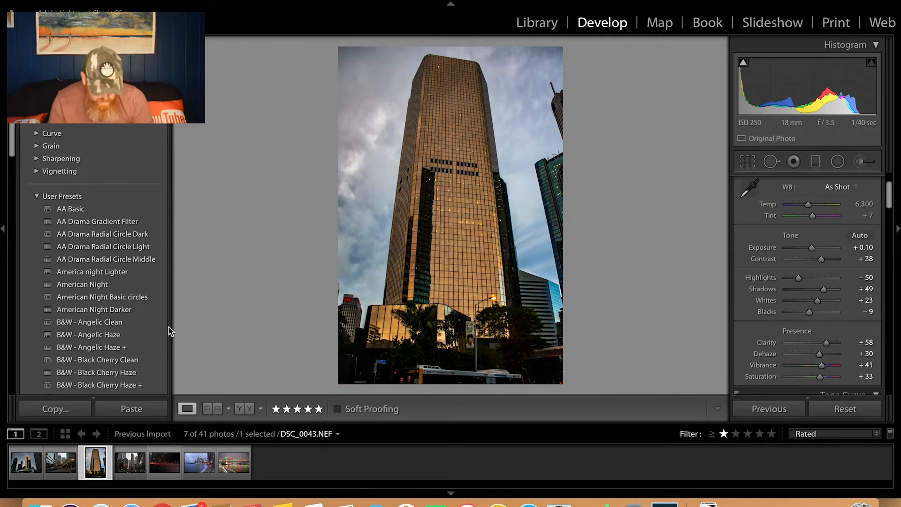
Open DSC_0047.NEF, auto-straighten it with the Crop Overlay tool and apply the crop
click(130, 468)
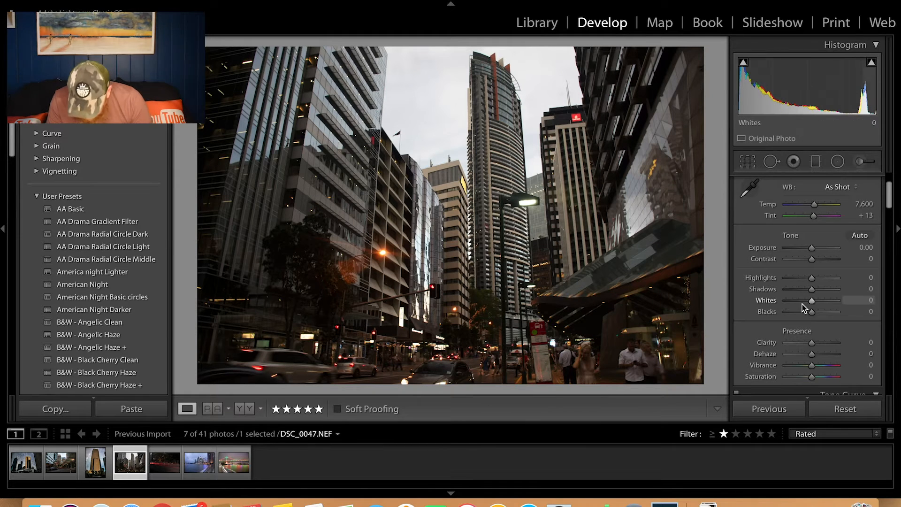
key(r)
click(861, 225)
click(707, 408)
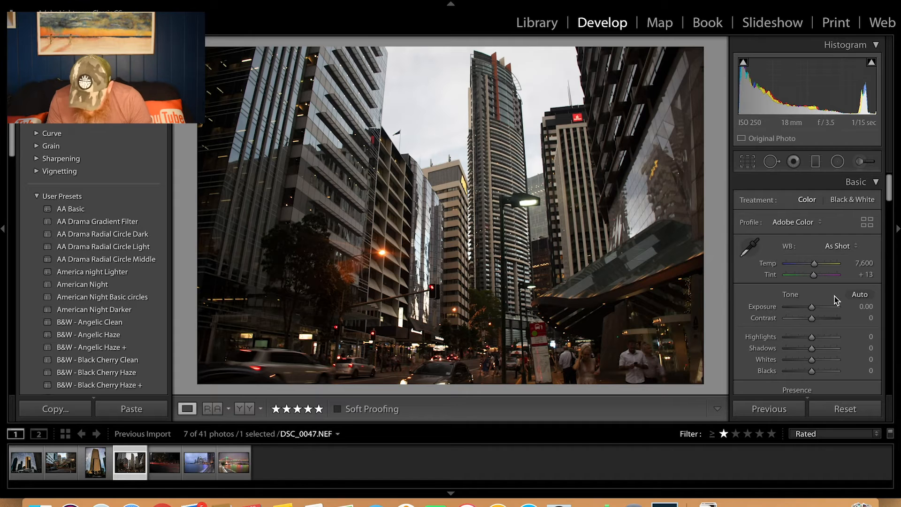
Auto-tone DSC_0047.NEF, and set Contrast +36, Clarity +35, Dehaze +51, Vibrance +32 and Saturation +16, checking the buildings and street up close
click(864, 296)
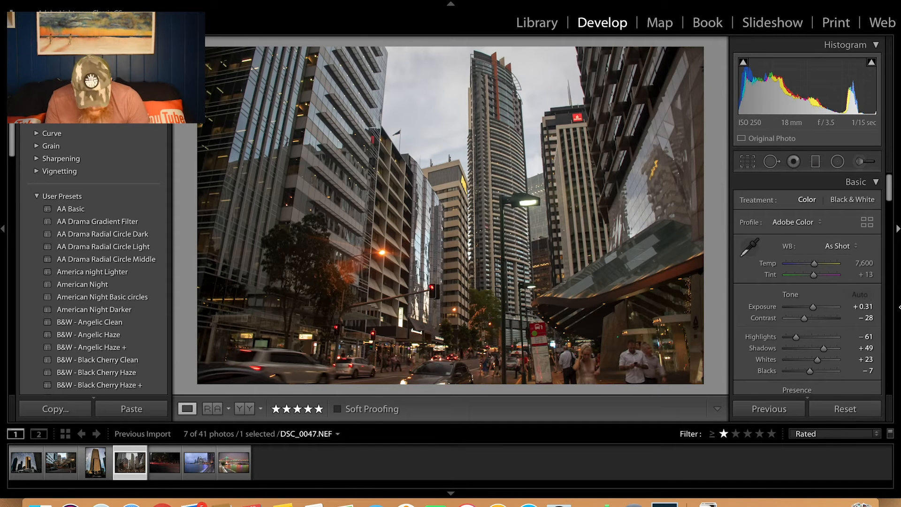
drag(814, 307, 821, 338)
key(super+z)
scroll(816, 295, down, 1)
scroll(816, 301, down, 3)
drag(812, 349, 817, 355)
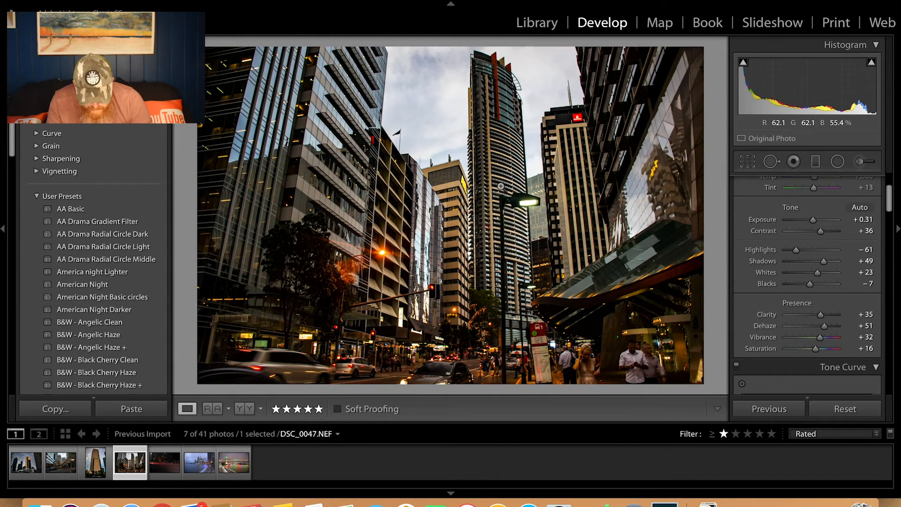
click(499, 182)
drag(498, 182, 472, 206)
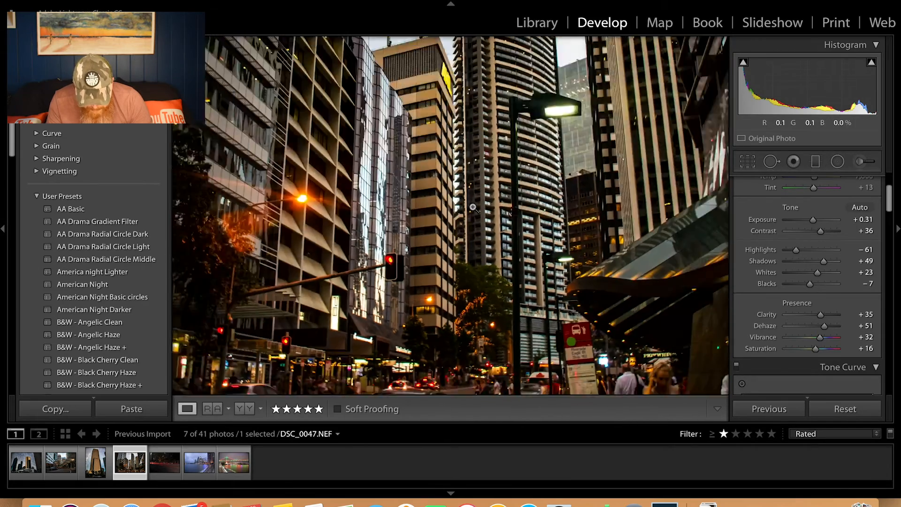
click(403, 350)
drag(403, 350, 520, 236)
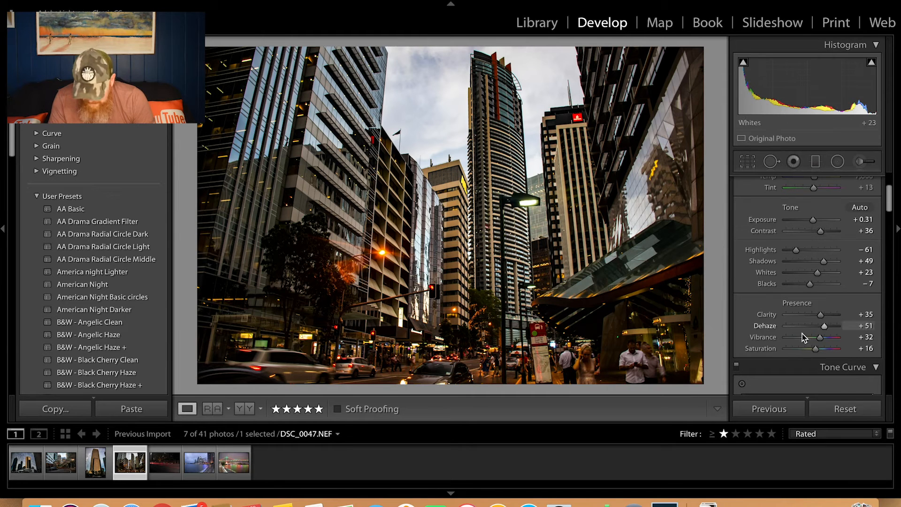
Open DSC_0053.NEF, auto-straighten it with the Crop Overlay tool and apply the crop
click(171, 467)
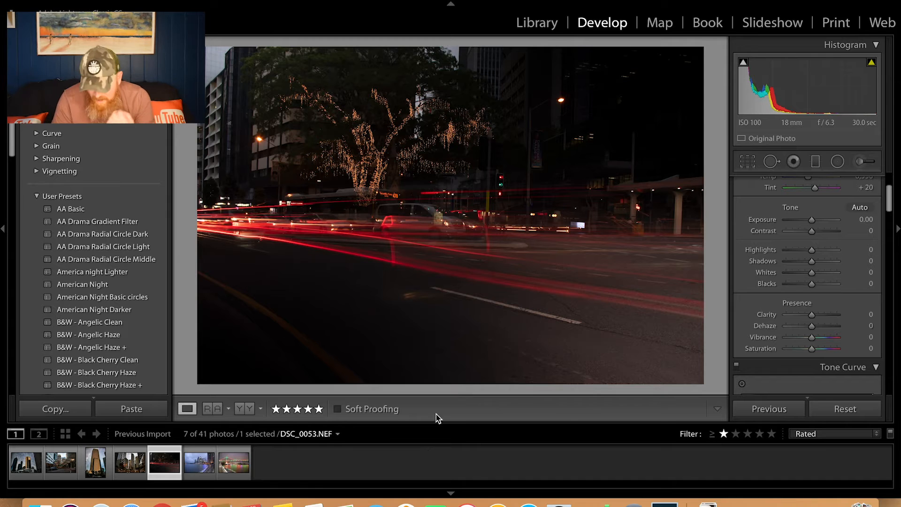
click(748, 162)
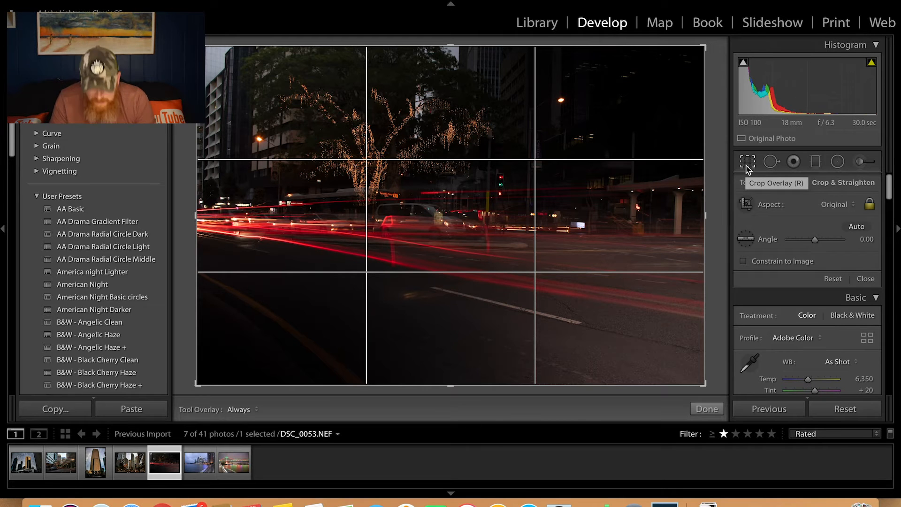
click(857, 227)
click(866, 278)
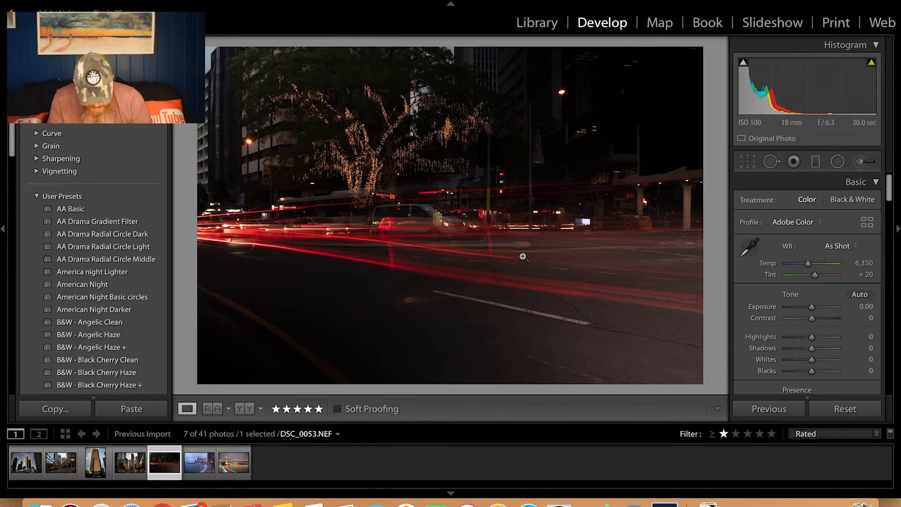
Auto-tone DSC_0053.NEF, and set Exposure +1.20, Contrast +5, Blacks +32, Clarity +66, Dehaze +54, Vibrance +40 and Saturation +20
click(863, 294)
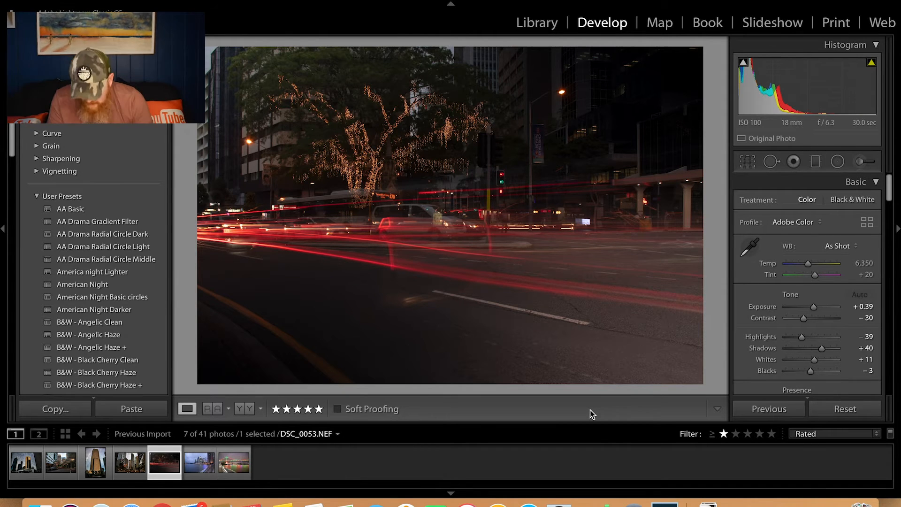
drag(814, 308, 828, 322)
scroll(803, 337, down, 3)
scroll(803, 338, down, 1)
drag(812, 334, 821, 358)
Examine the lit tree, the bus and the red light trails in DSC_0053.NEF up close
click(456, 312)
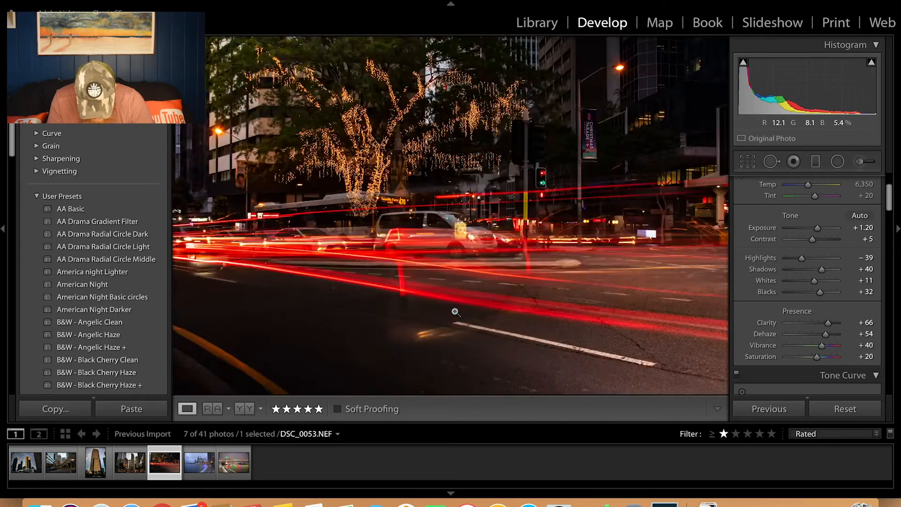
click(607, 194)
click(607, 195)
click(258, 211)
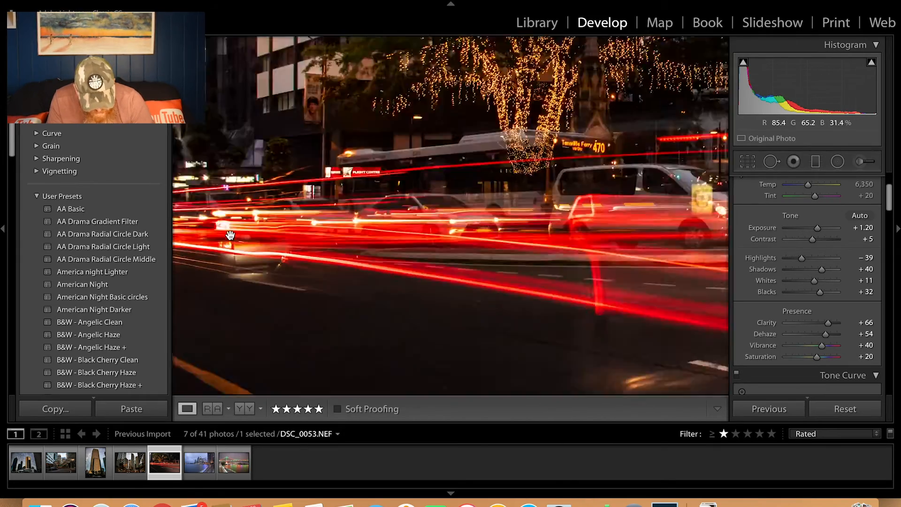
click(249, 239)
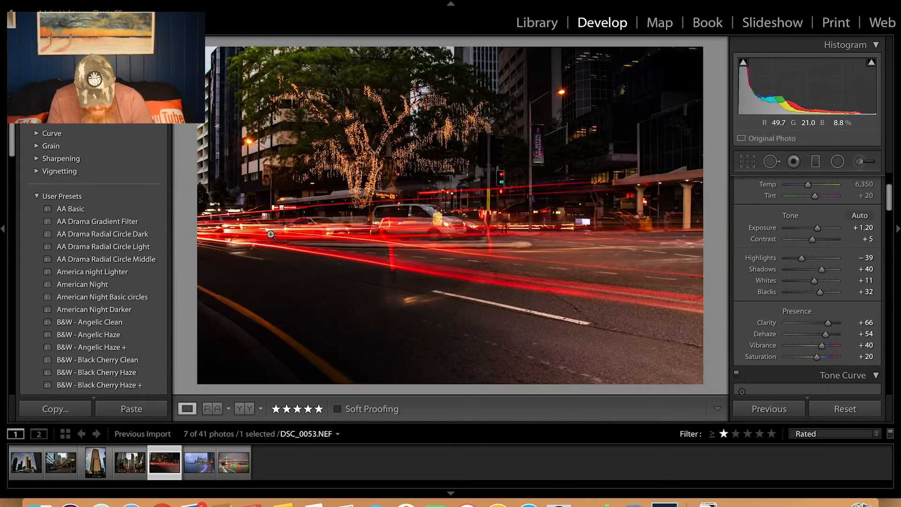
click(444, 228)
click(444, 229)
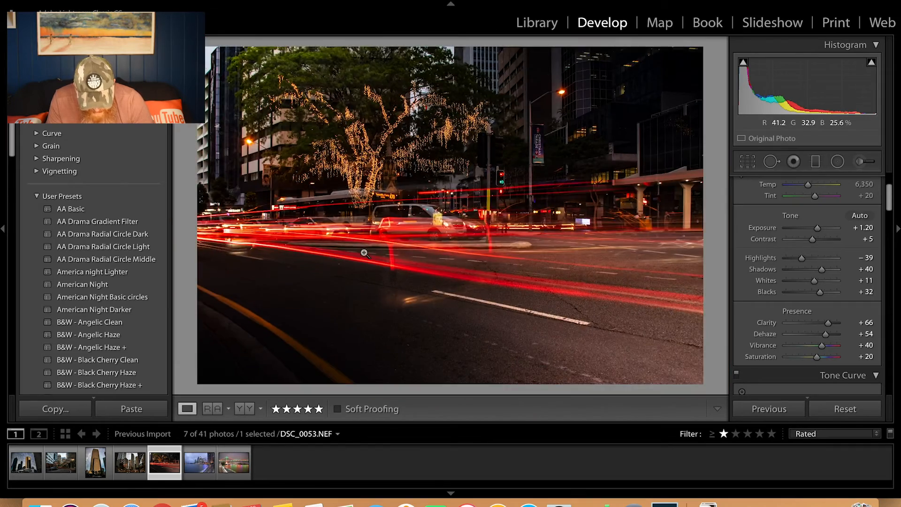
click(344, 242)
click(342, 240)
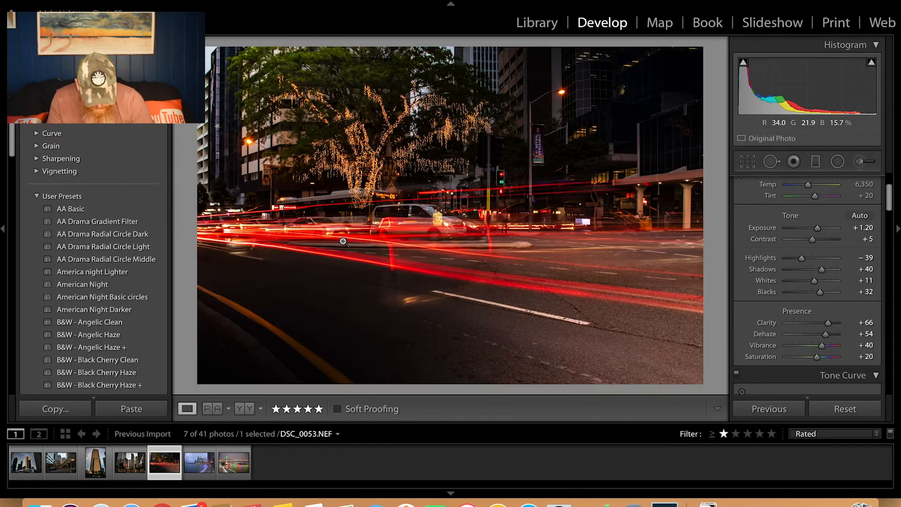
Open DSC_0064.NEF, auto-straighten it with the Crop Overlay tool and apply the crop
click(199, 465)
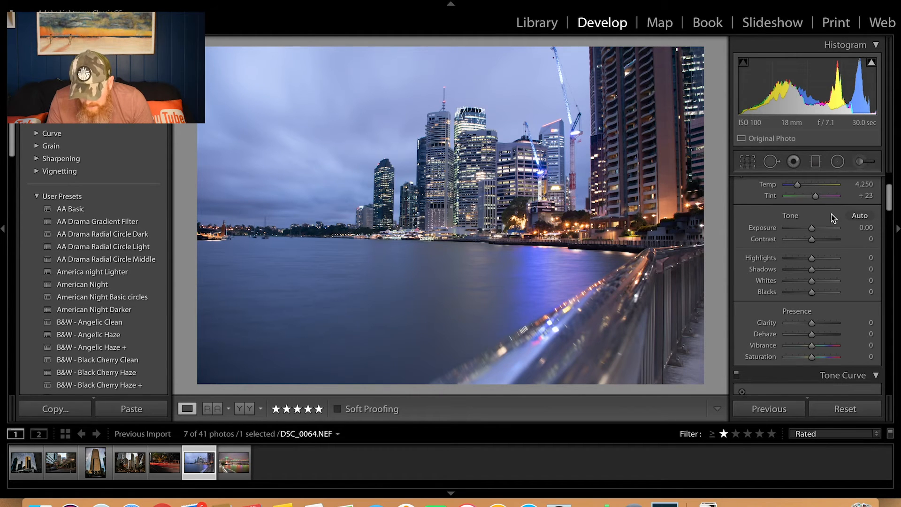
click(741, 161)
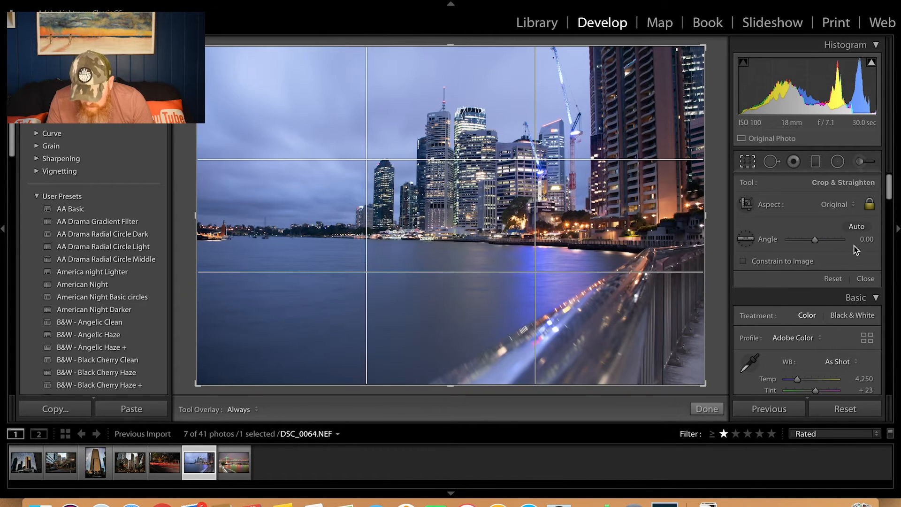
click(855, 229)
click(863, 279)
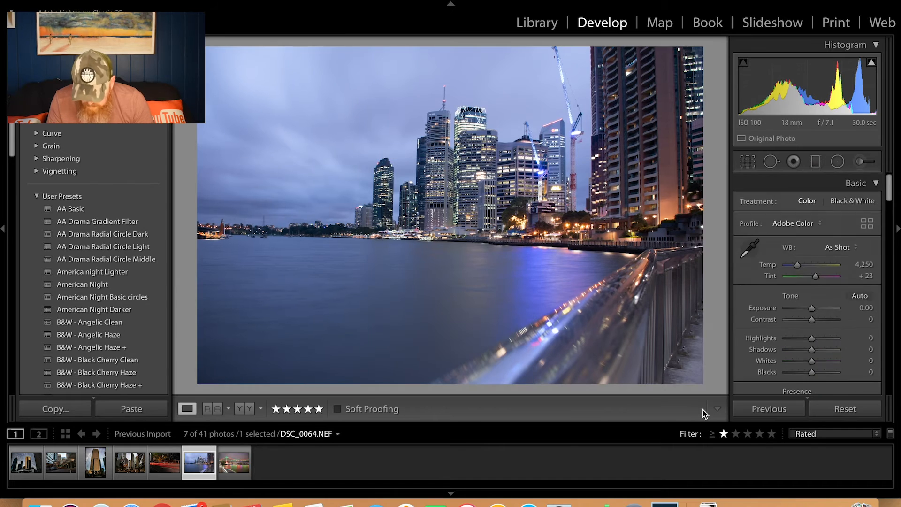
Auto-tone DSC_0064.NEF, and set Contrast +34, Clarity +49, Dehaze +33, Vibrance +22 and Saturation +13, checking the lit buildings up close
click(860, 294)
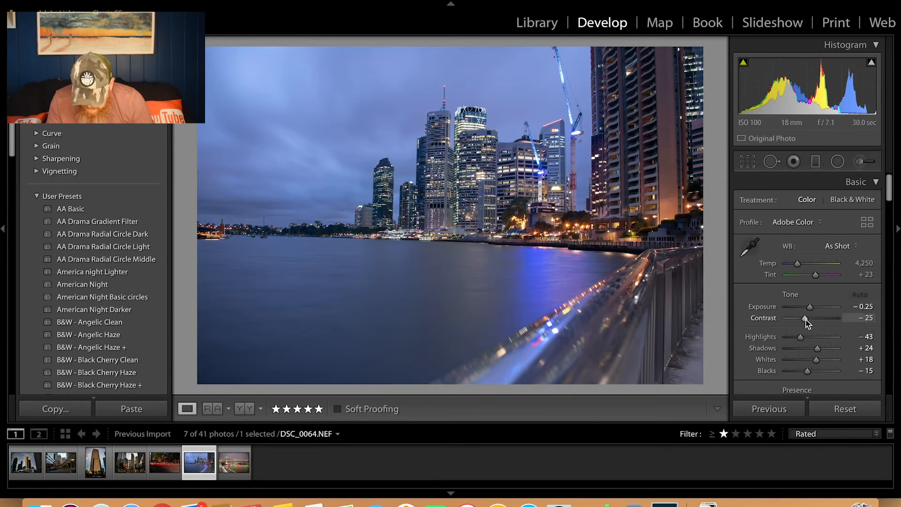
scroll(806, 310, down, 2)
drag(807, 278, 822, 277)
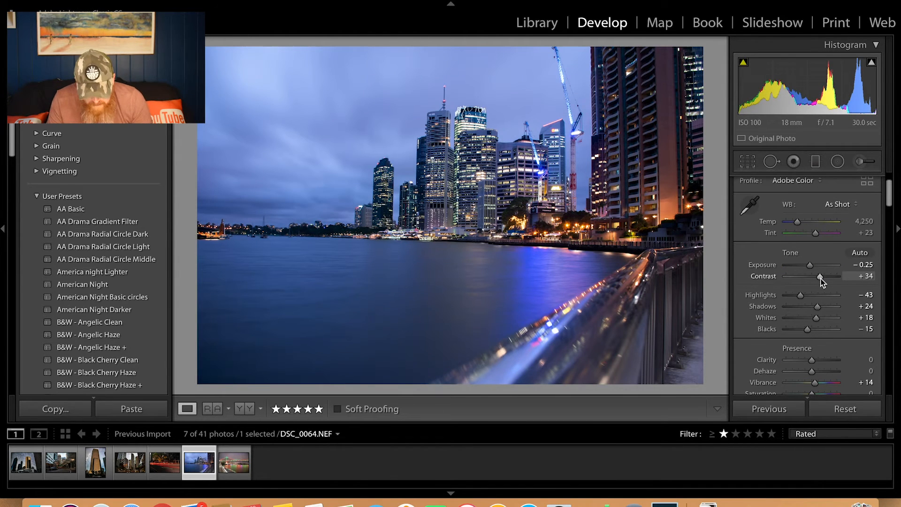
scroll(822, 281, down, 2)
mouse_move(812, 323)
mouse_down()
mouse_move(824, 322)
mouse_move(820, 333)
mouse_up()
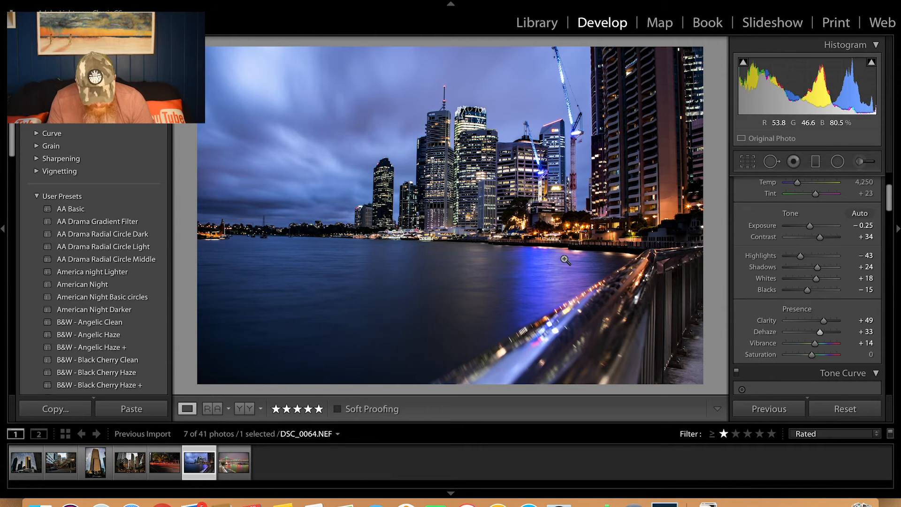
drag(821, 342, 817, 360)
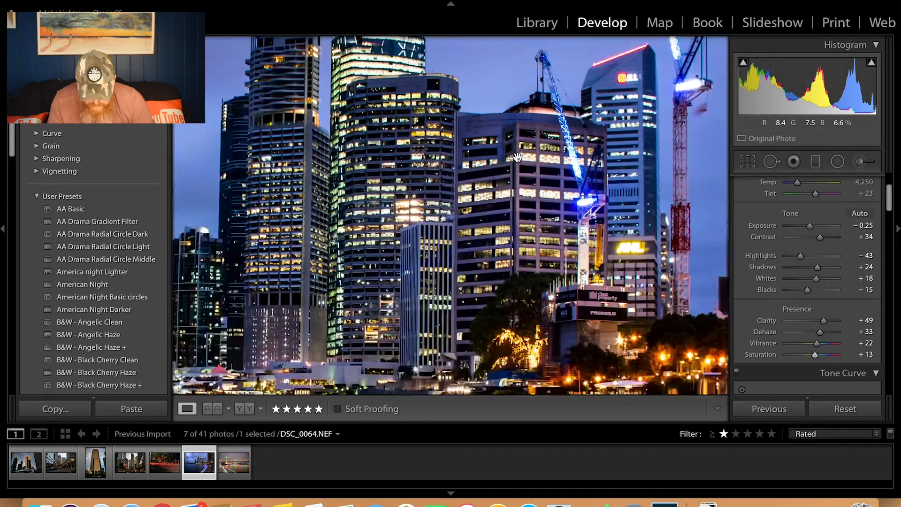
click(516, 158)
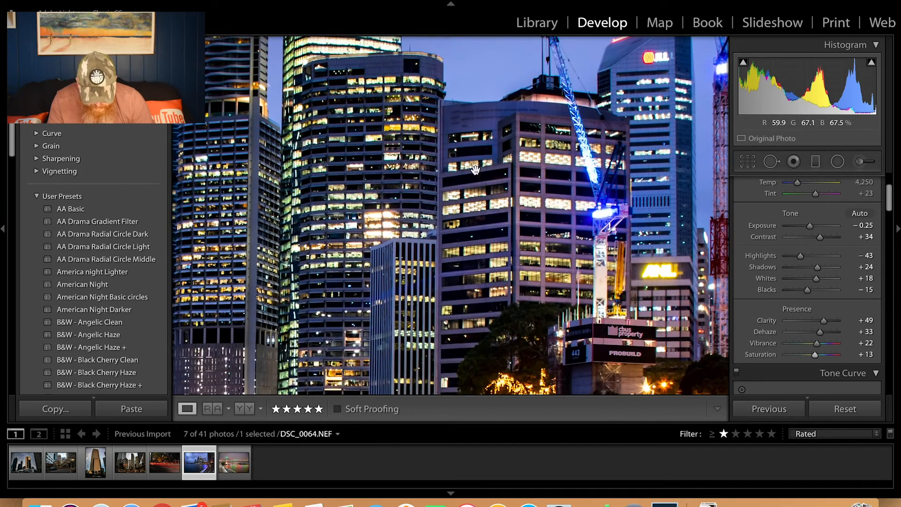
click(357, 257)
click(629, 252)
click(629, 252)
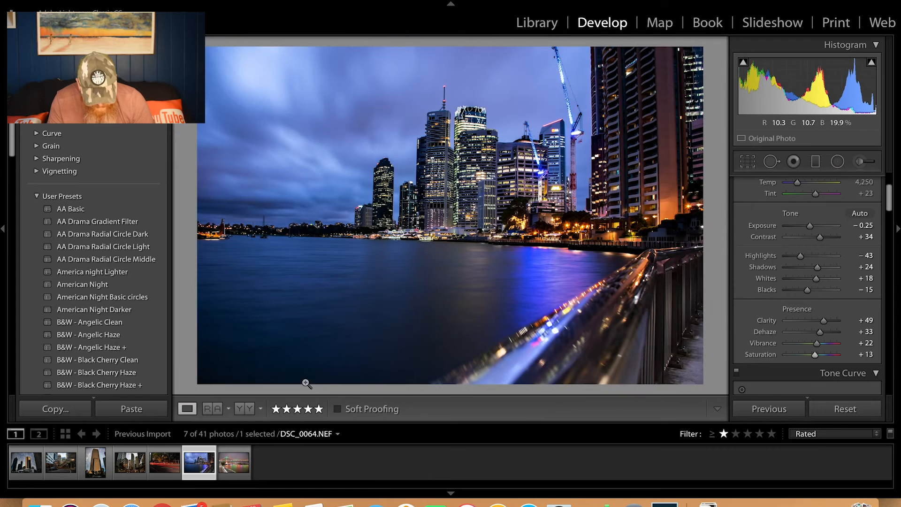
Open DSC_0068.NEF, inspect the bridge and riverbank up close, and auto-straighten the photo with the Crop Overlay tool, applying the crop
click(231, 465)
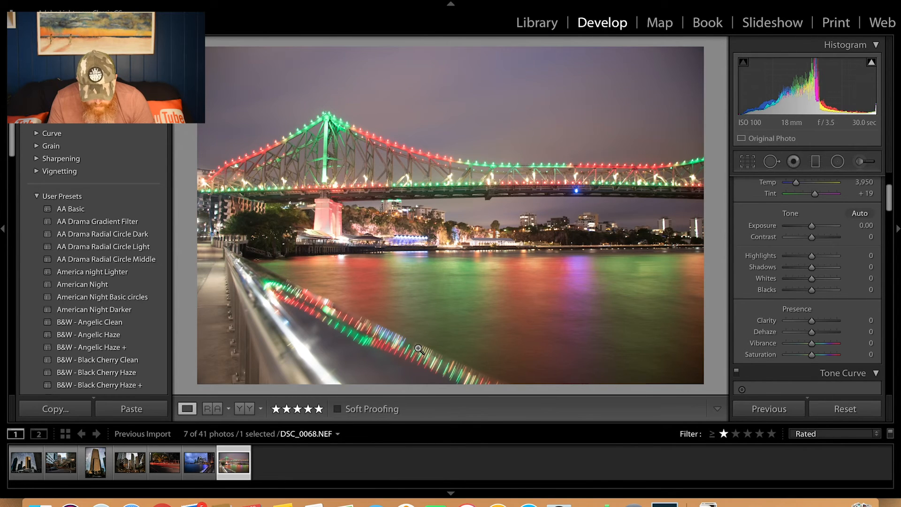
click(343, 224)
click(346, 224)
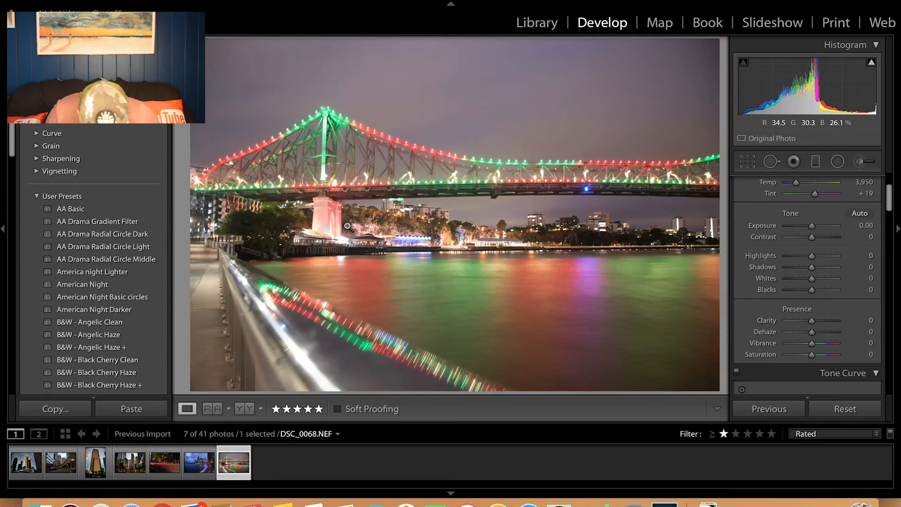
click(470, 222)
click(470, 222)
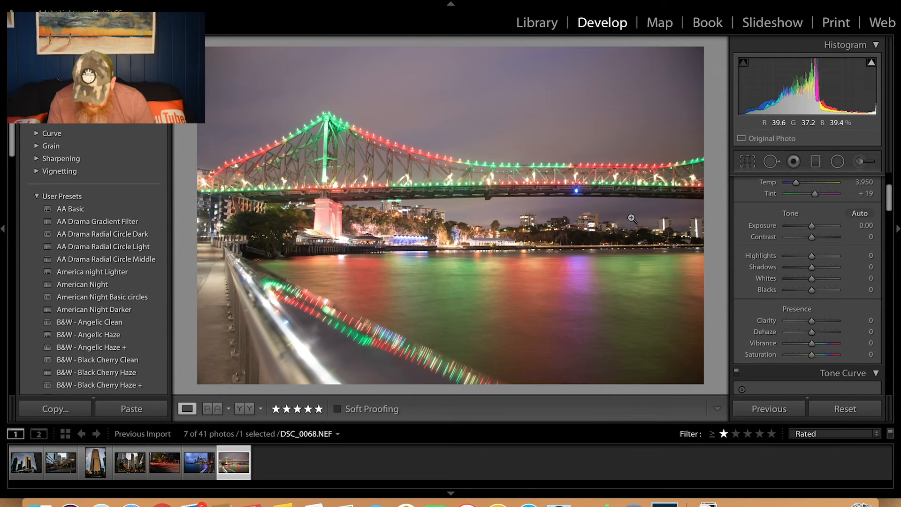
scroll(821, 222, up, 5)
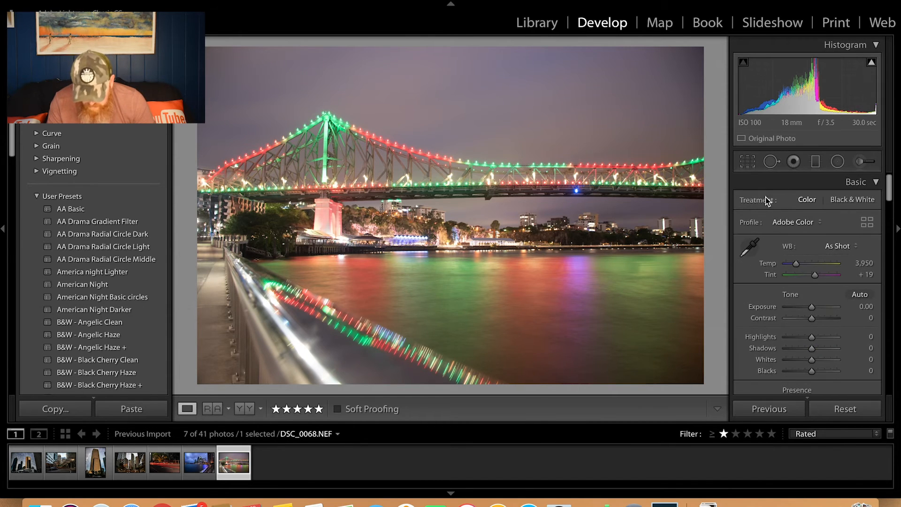
click(748, 162)
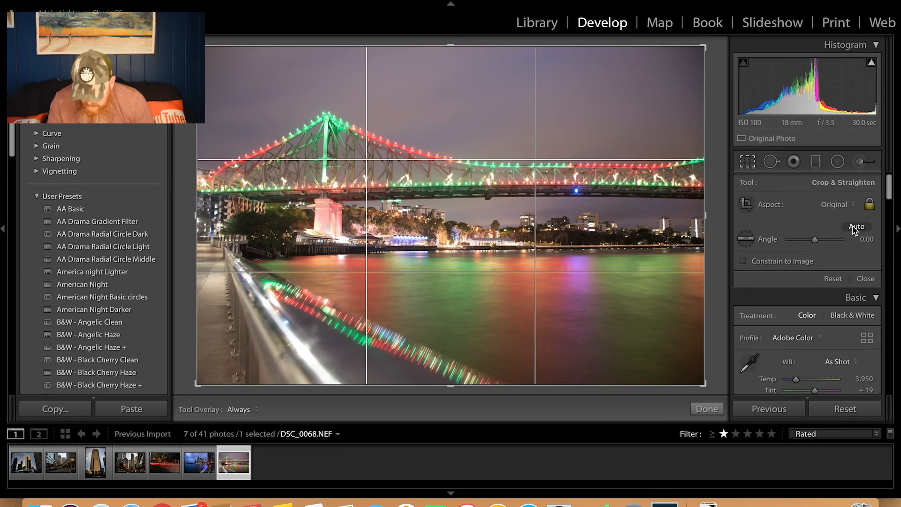
click(856, 228)
click(707, 409)
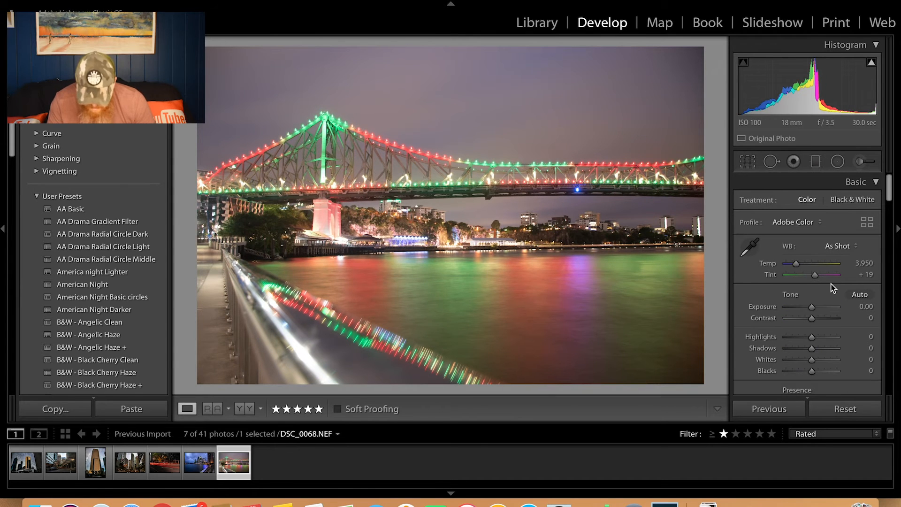
Auto-tone DSC_0068.NEF, and set Contrast +41, Clarity +46, Dehaze +30, Vibrance +43 and Saturation +40
click(860, 295)
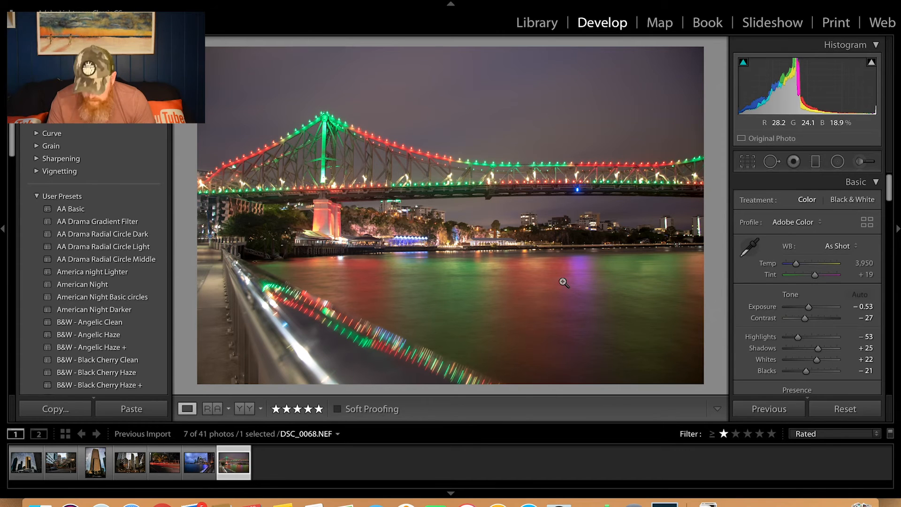
scroll(826, 308, down, 1)
scroll(829, 305, down, 3)
mouse_move(820, 273)
mouse_down()
mouse_move(809, 274)
mouse_move(822, 284)
mouse_up()
scroll(806, 307, down, 1)
scroll(806, 307, down, 3)
drag(811, 316, 823, 354)
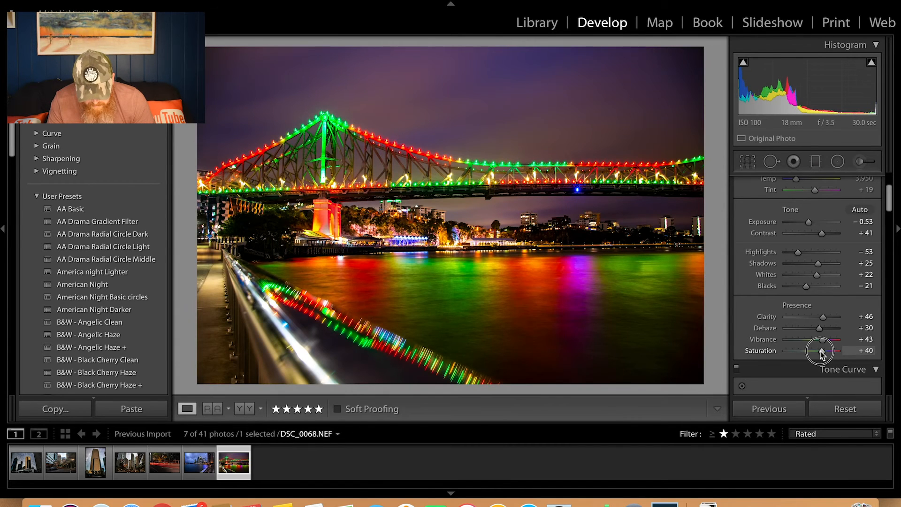